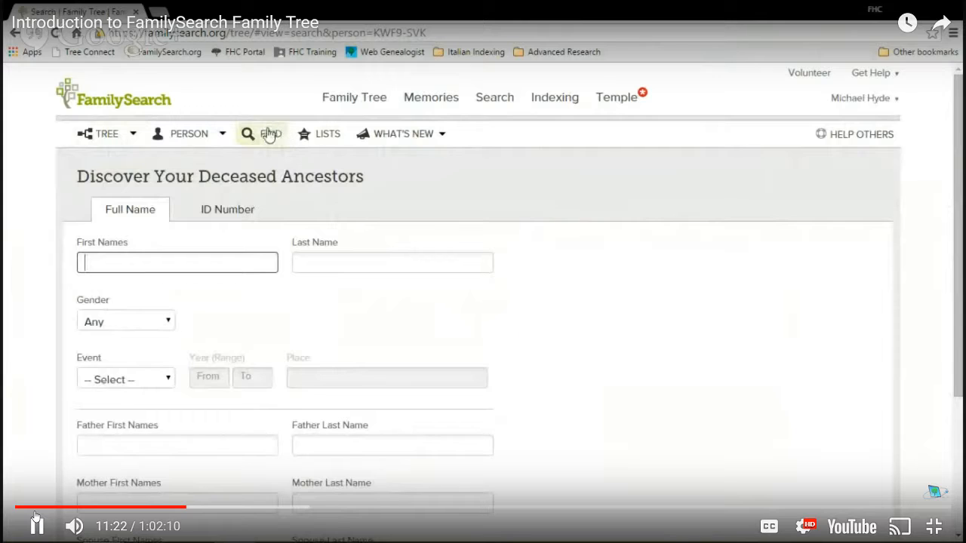
# Step: Refine the deceased-ancestor search by first name with the gender Female and run it
pyautogui.click(264, 140)
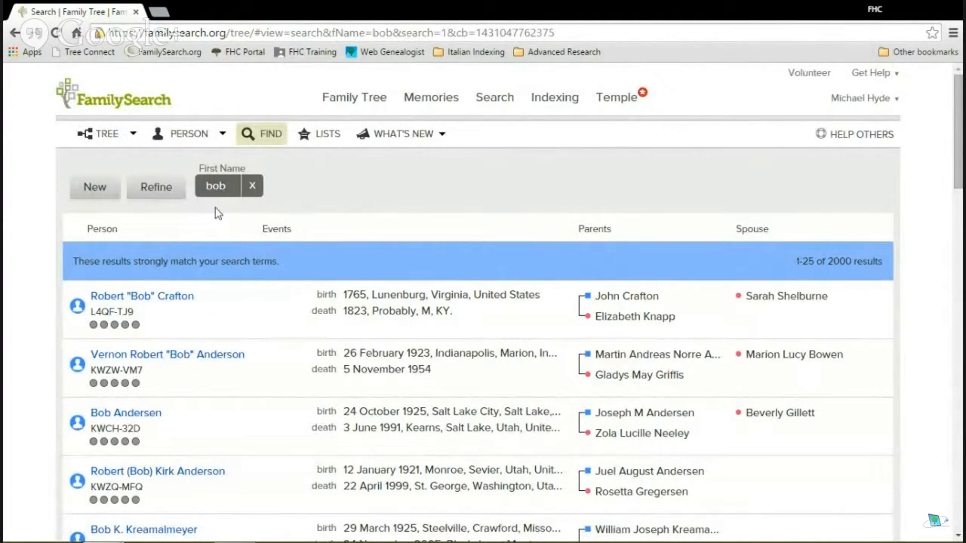
pyautogui.click(161, 190)
pyautogui.scroll(-1, 166, 207)
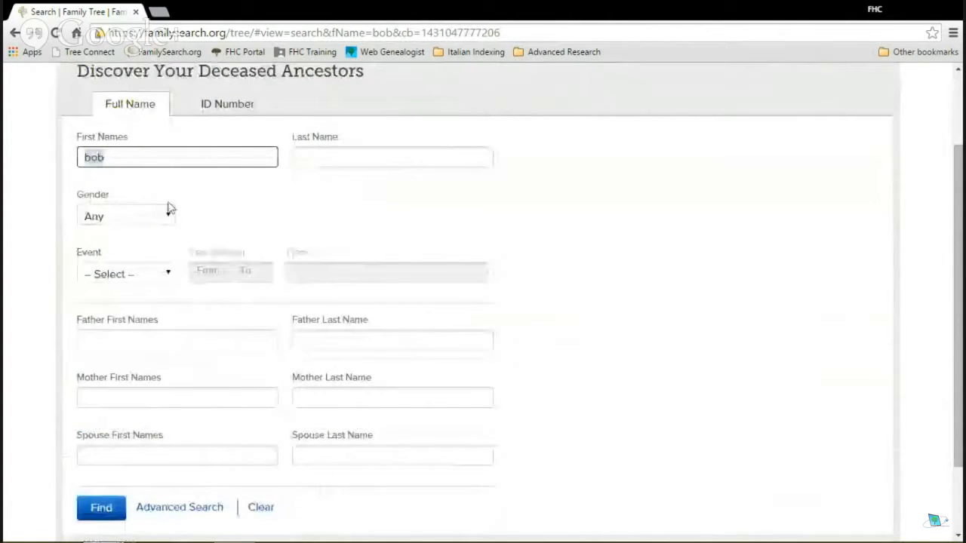
pyautogui.click(168, 211)
pyautogui.click(129, 274)
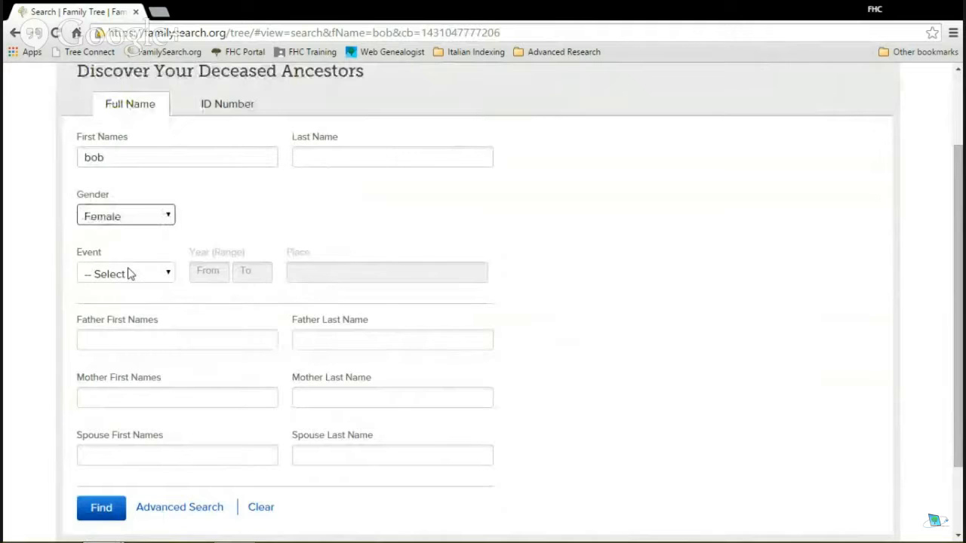
pyautogui.scroll(-1, 129, 273)
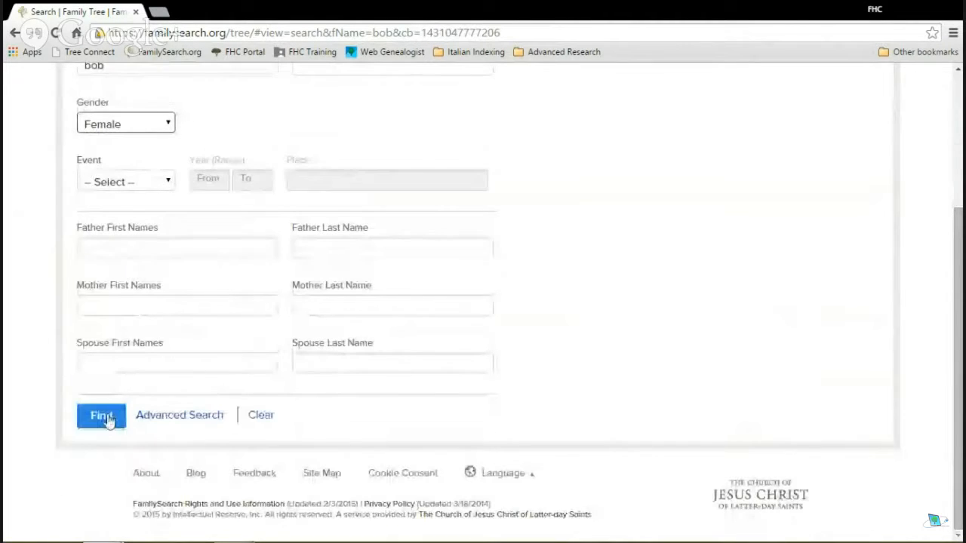
pyautogui.click(108, 418)
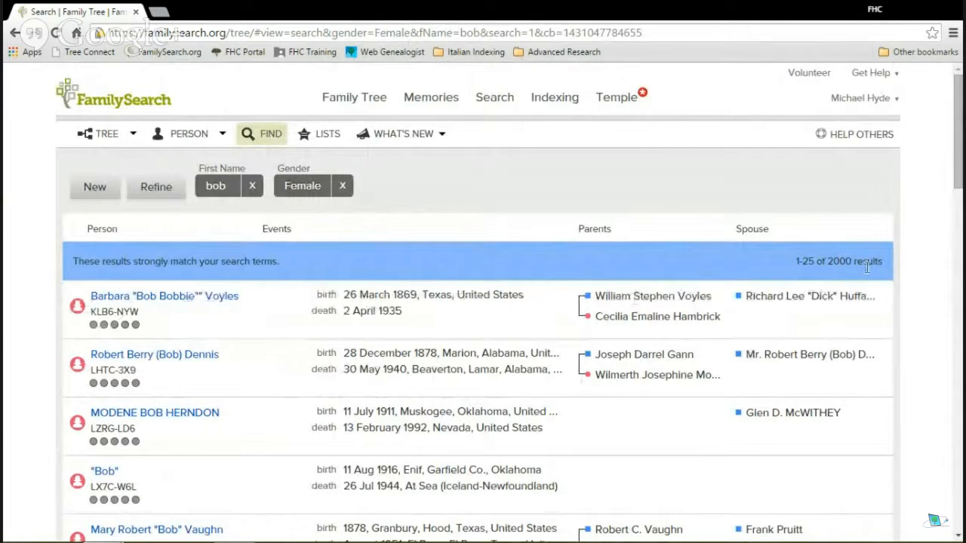
# Step: Reopen the search criteria for refinement and examine the life event options
pyautogui.click(173, 197)
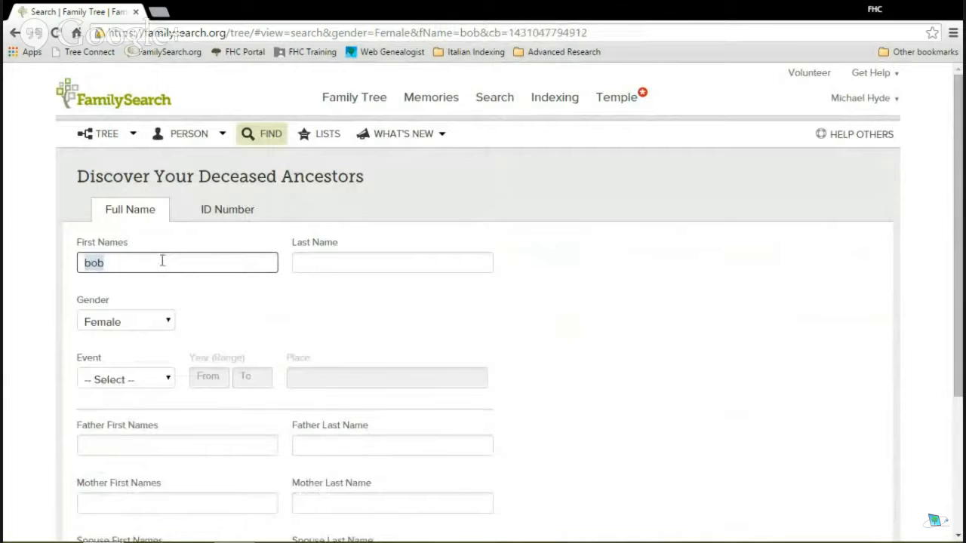
pyautogui.scroll(-1, 161, 264)
pyautogui.click(155, 280)
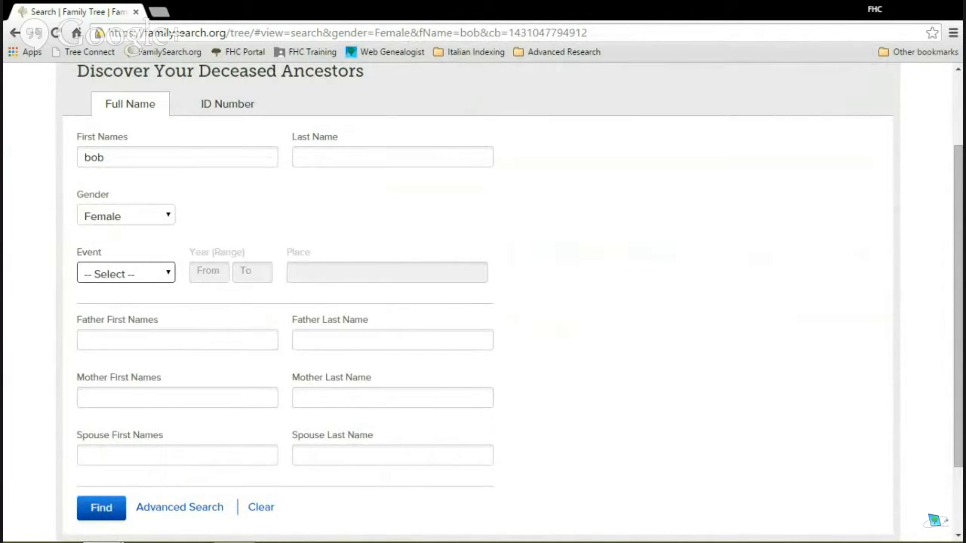
pyautogui.click(211, 308)
pyautogui.scroll(2, 365, 150)
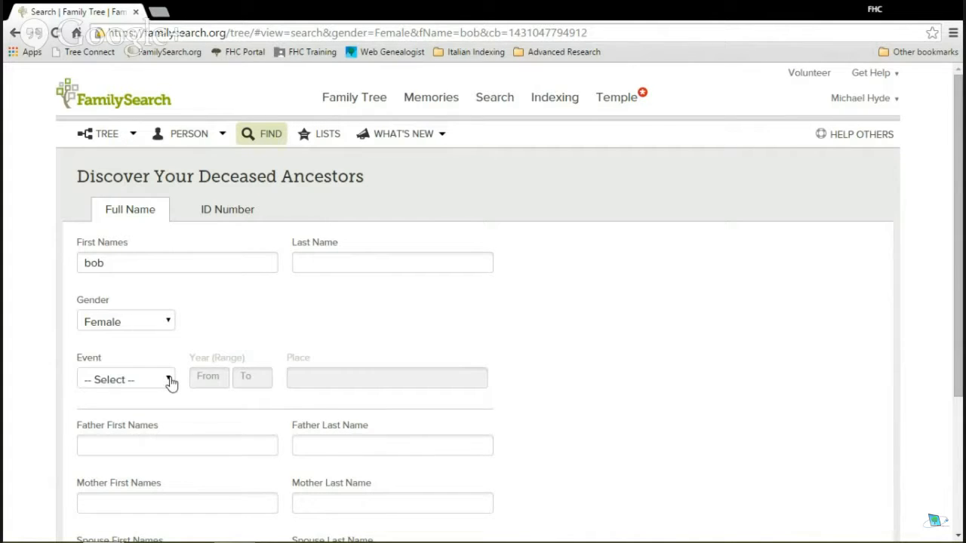
# Step: Open the landscape pedigree tree and follow an ancestral line back to a couple whose parents are missing
pyautogui.click(105, 147)
pyautogui.moveTo(388, 319); pyautogui.dragTo(62, 354)
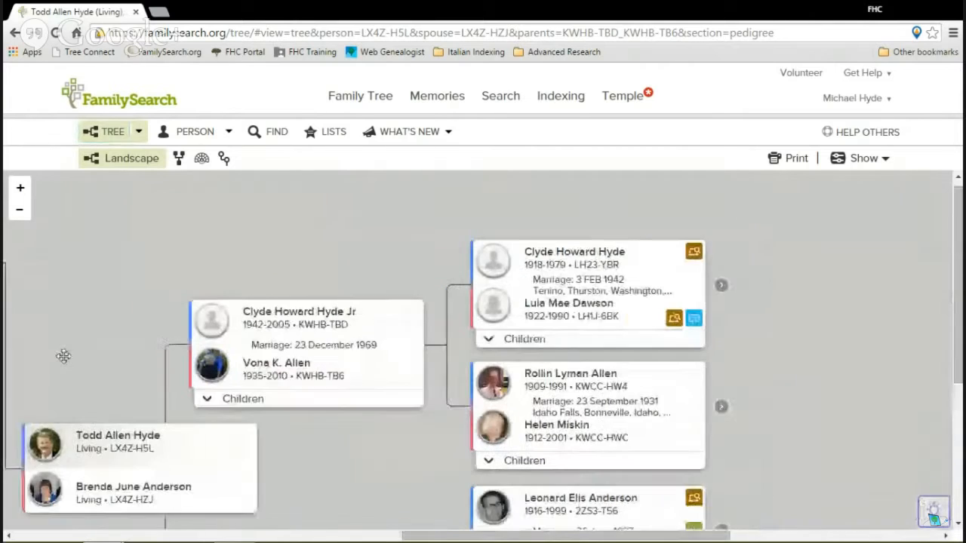
pyautogui.click(582, 259)
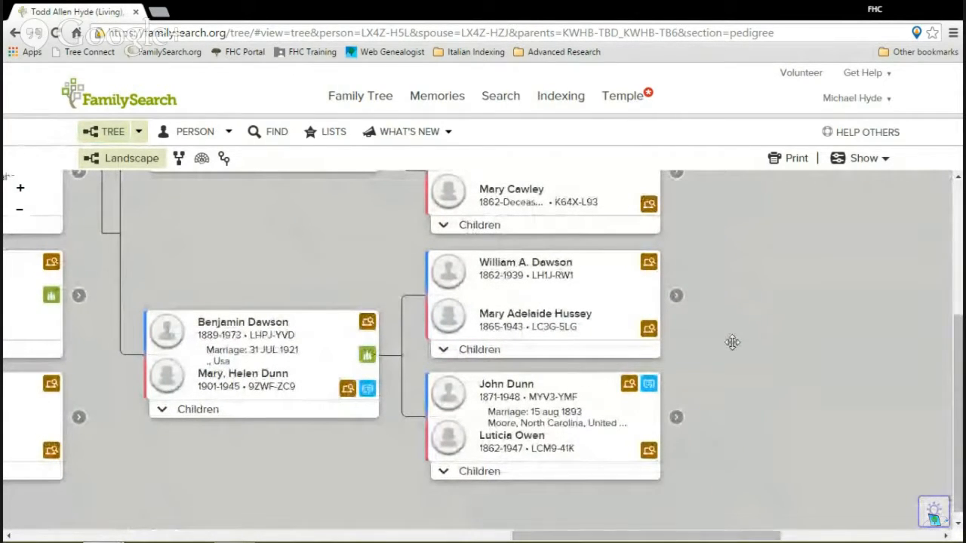
pyautogui.moveTo(731, 340); pyautogui.dragTo(630, 314)
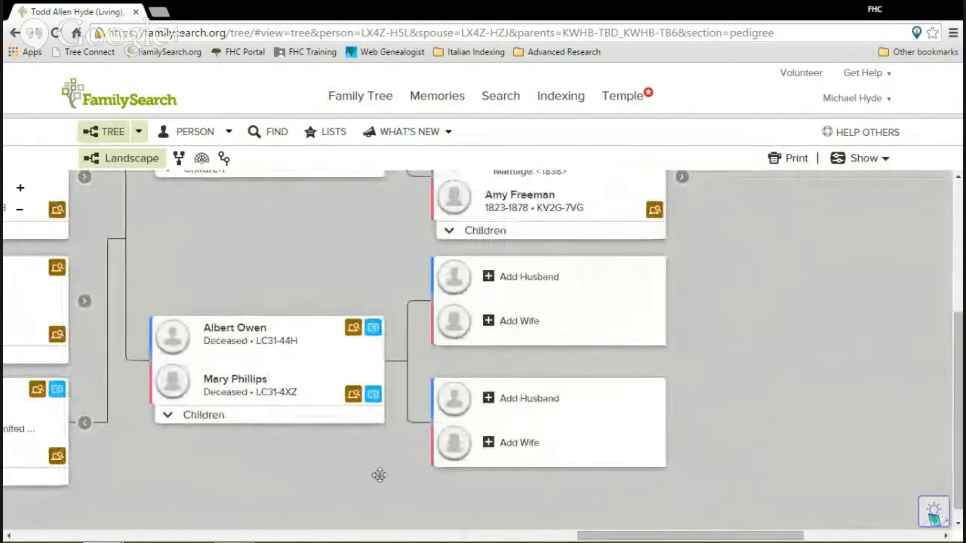
# Step: Start adding a deceased father to the end-of-line husband by first name, review the possible matches, and close without adding anyone
pyautogui.click(519, 279)
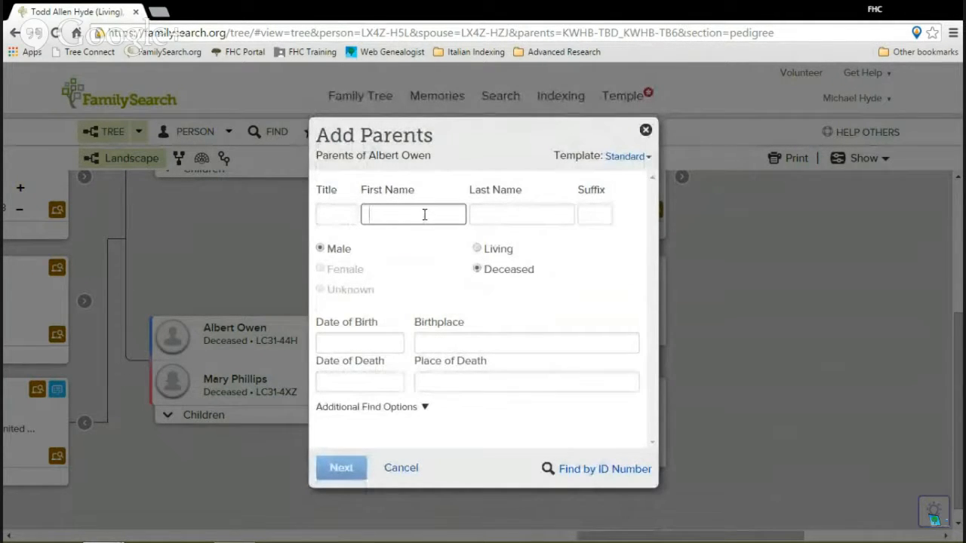
pyautogui.write('bob')
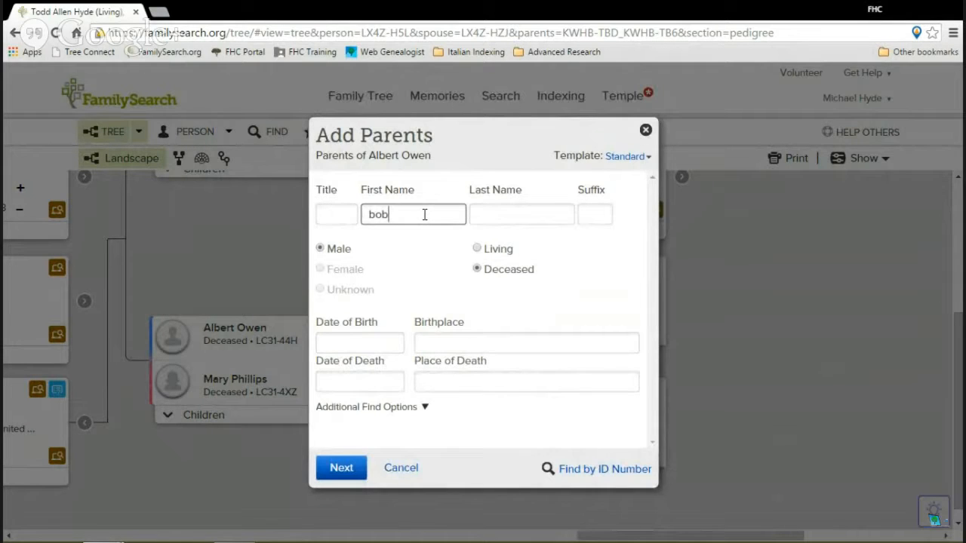
pyautogui.click(350, 469)
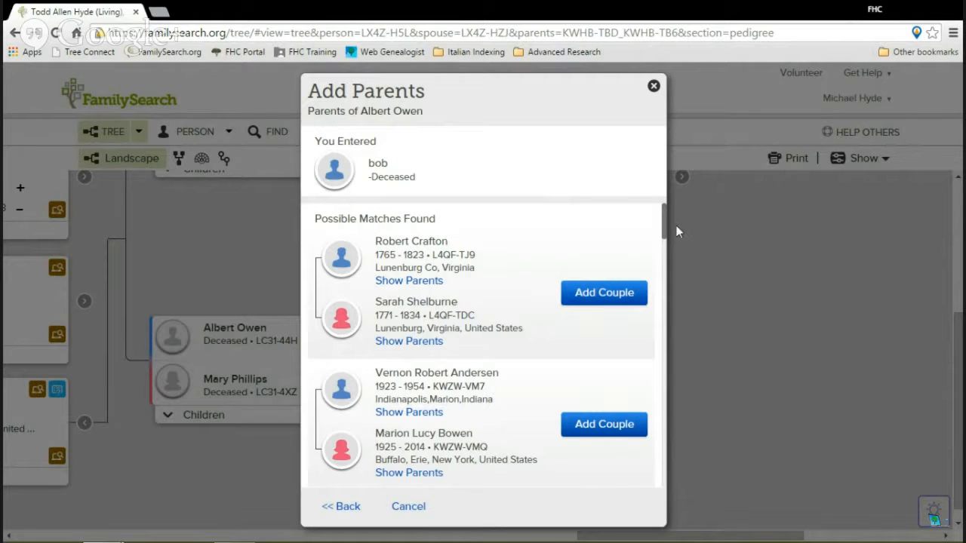
pyautogui.moveTo(666, 226); pyautogui.dragTo(676, 478)
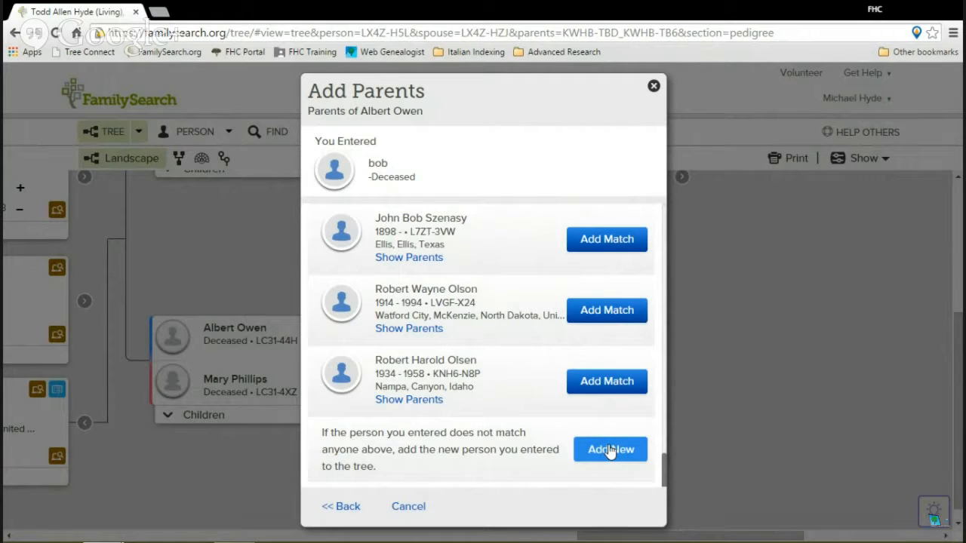
pyautogui.click(653, 86)
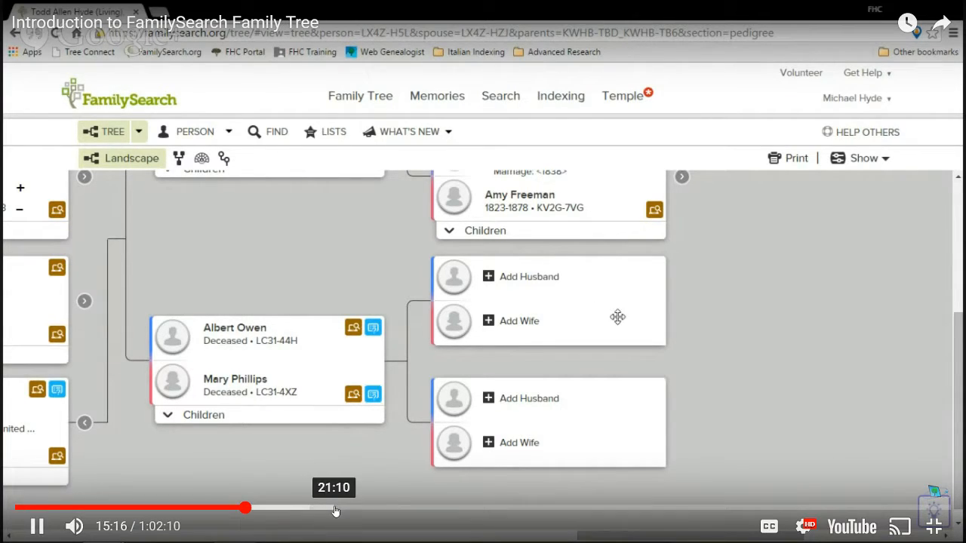
pyautogui.click(336, 512)
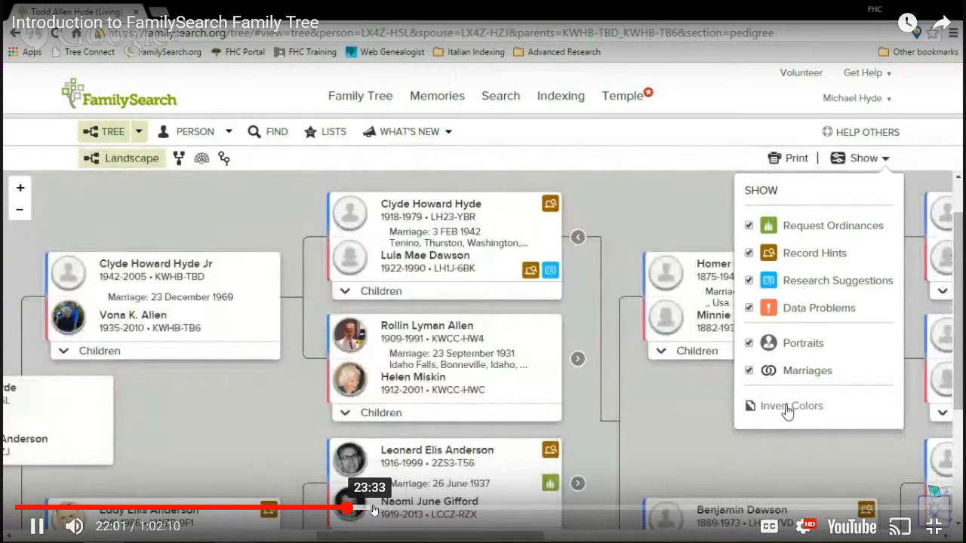
pyautogui.click(397, 510)
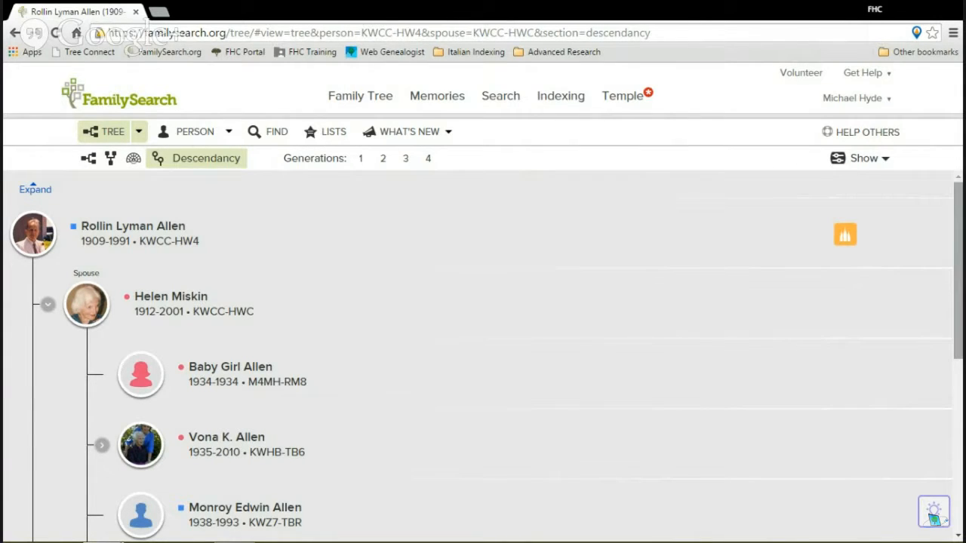
# Step: Set the descendancy chart to show four generations
pyautogui.moveTo(959, 278); pyautogui.dragTo(958, 278)
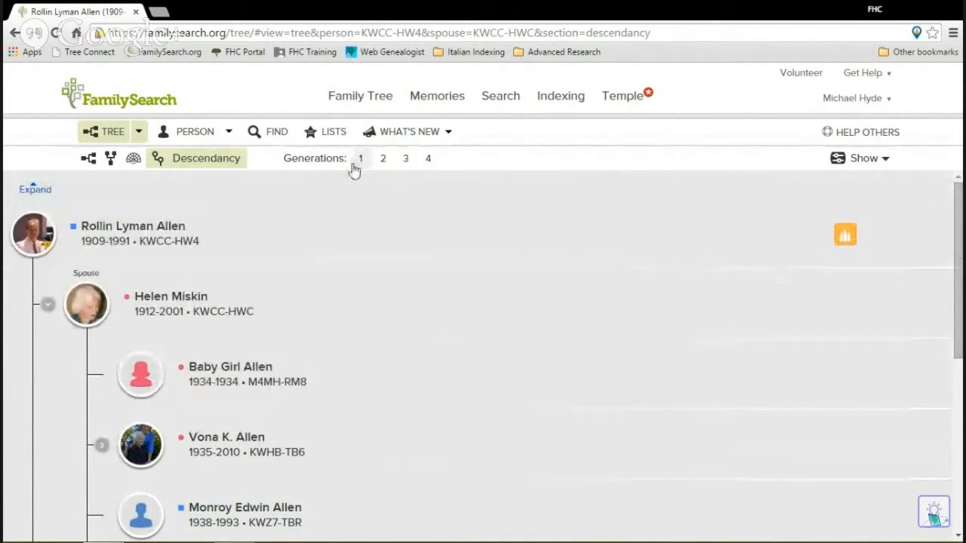
pyautogui.moveTo(284, 157); pyautogui.dragTo(450, 158)
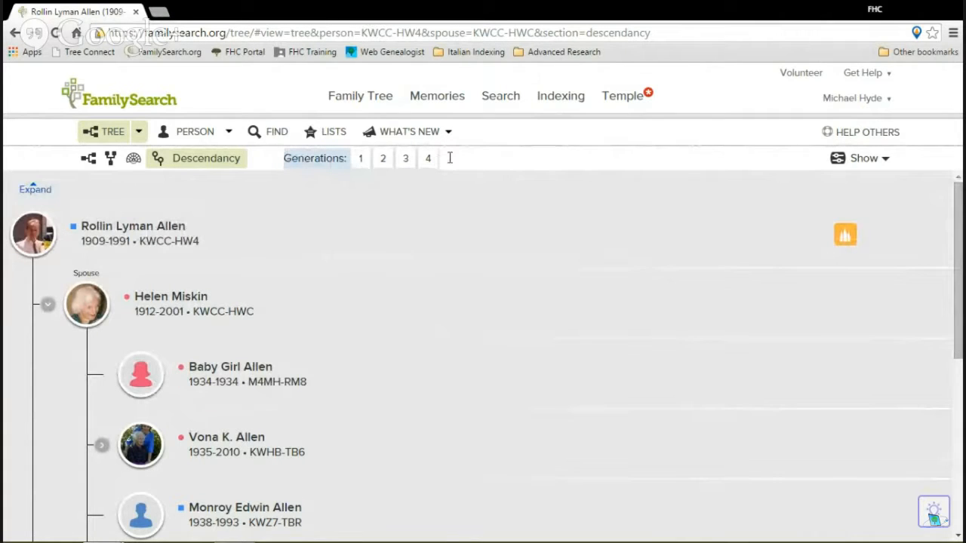
pyautogui.click(458, 164)
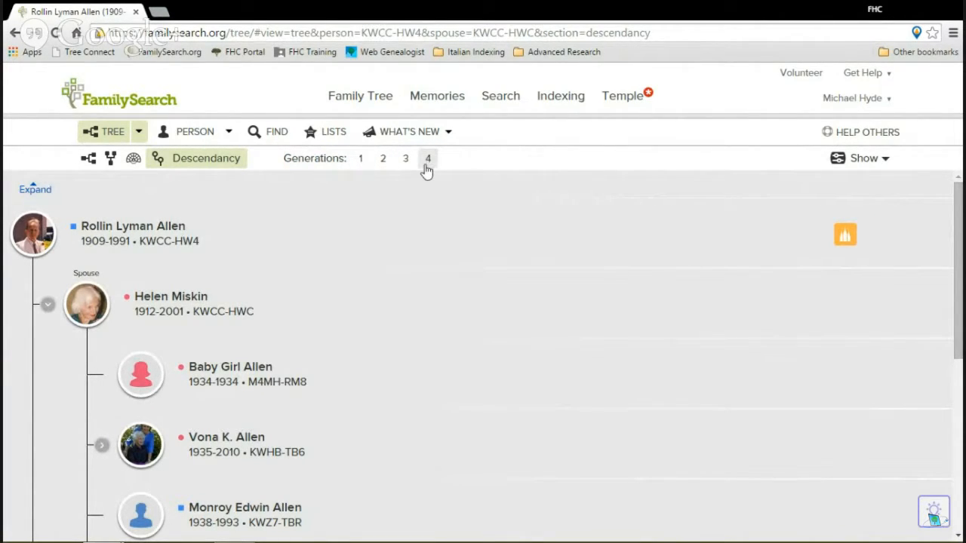
pyautogui.click(427, 161)
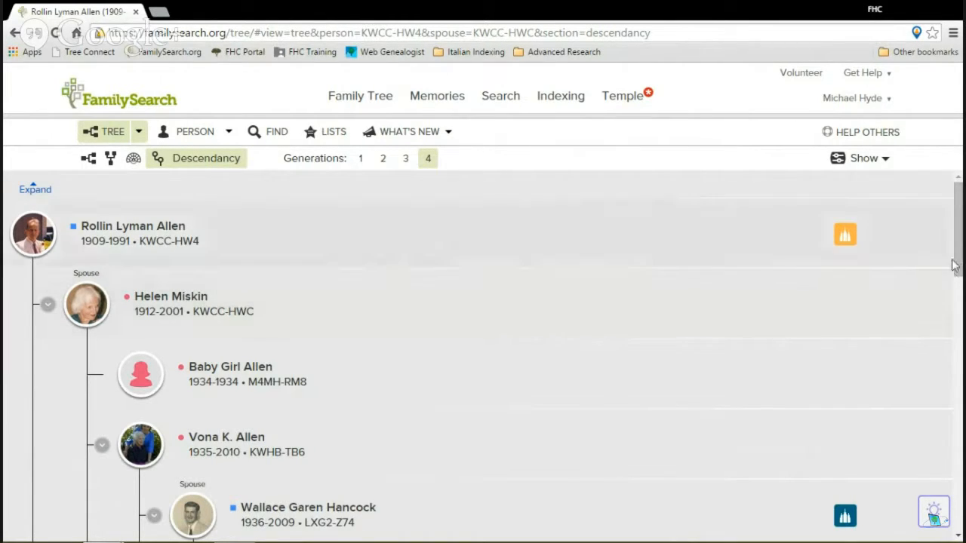
# Step: Examine the descendants down through four generations and expand the children of the youngest couple
pyautogui.moveTo(959, 261); pyautogui.dragTo(956, 288)
pyautogui.scroll(-2, 747, 345)
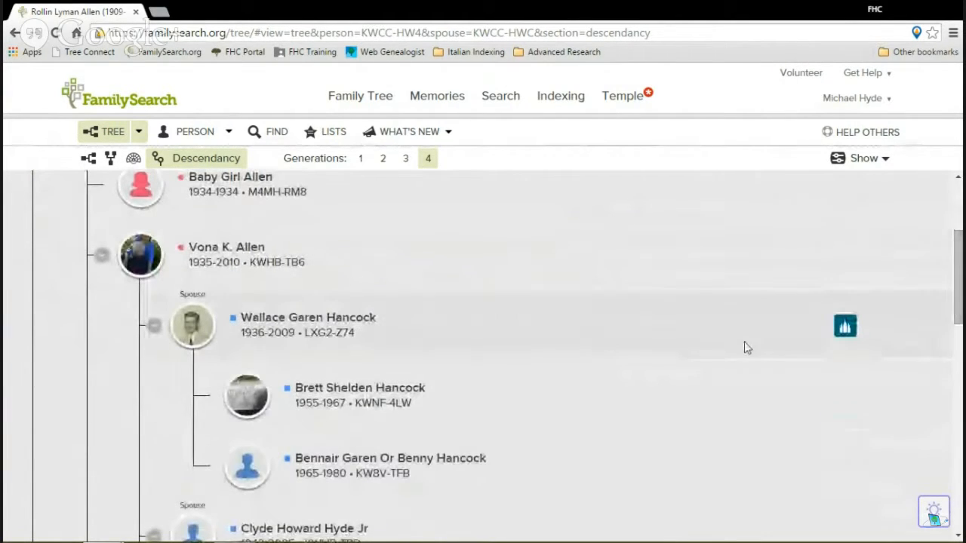
pyautogui.scroll(1, 250, 342)
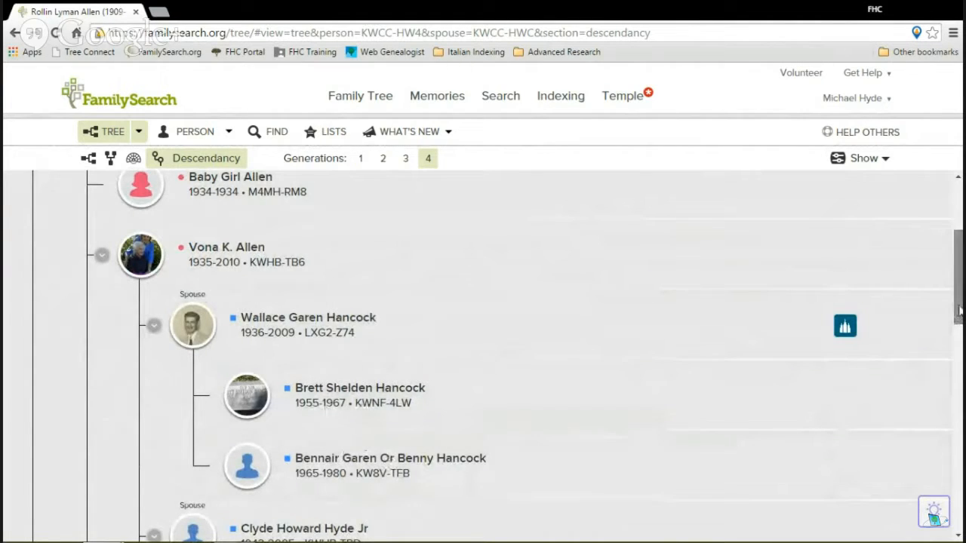
pyautogui.moveTo(958, 314); pyautogui.dragTo(959, 392)
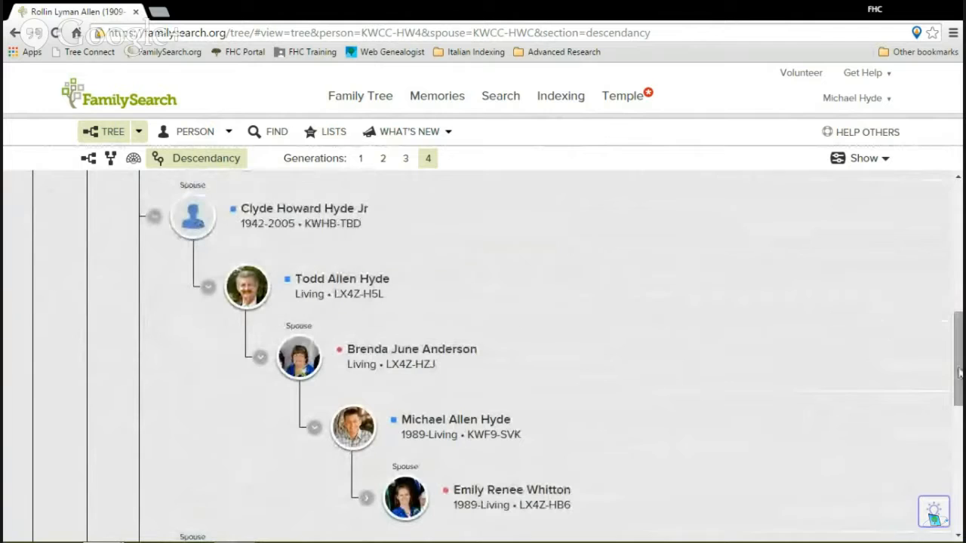
pyautogui.press('Home')
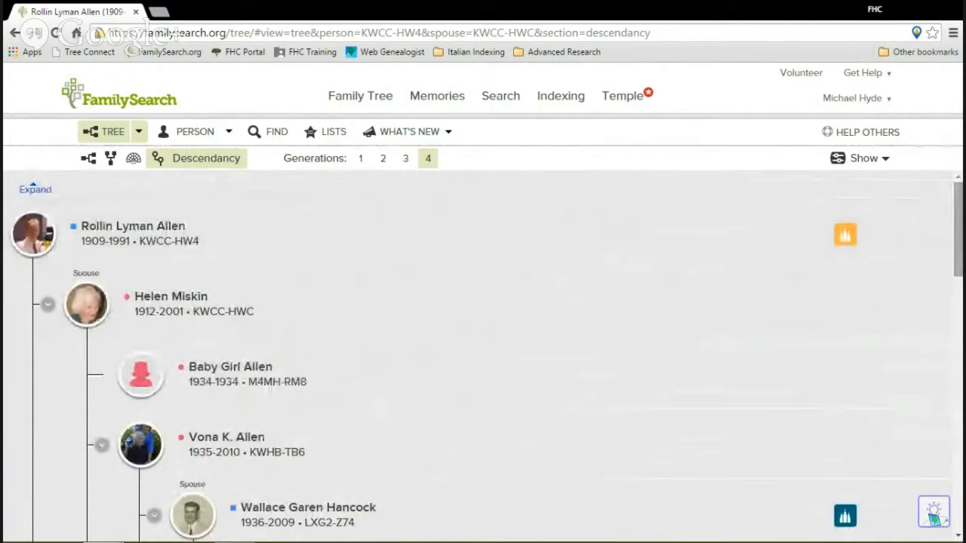
pyautogui.moveTo(959, 252); pyautogui.dragTo(960, 397)
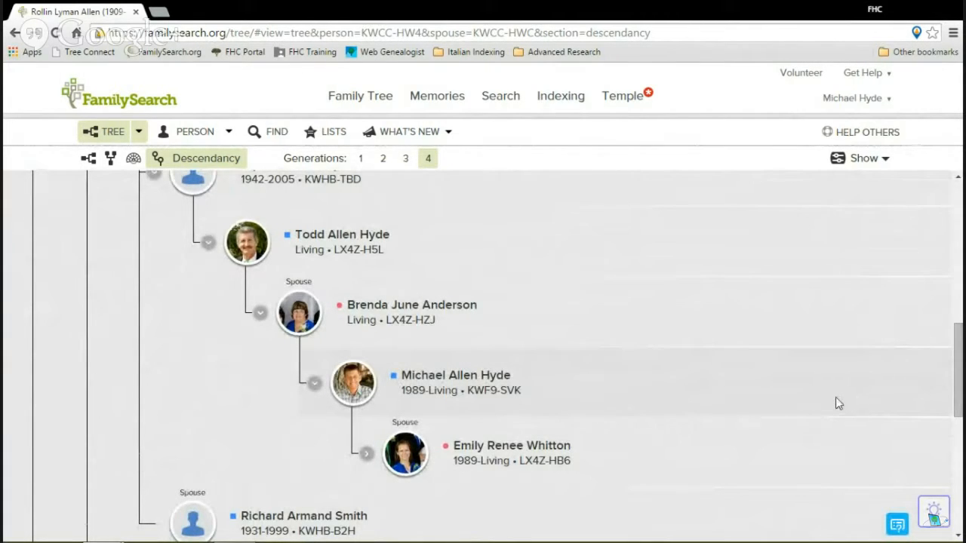
pyautogui.moveTo(959, 369); pyautogui.dragTo(956, 306)
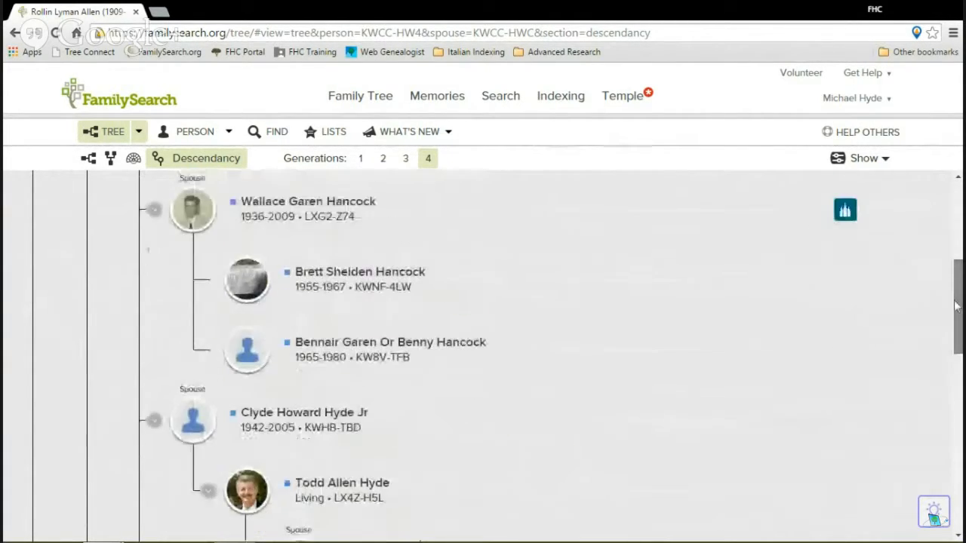
pyautogui.scroll(-4, 507, 350)
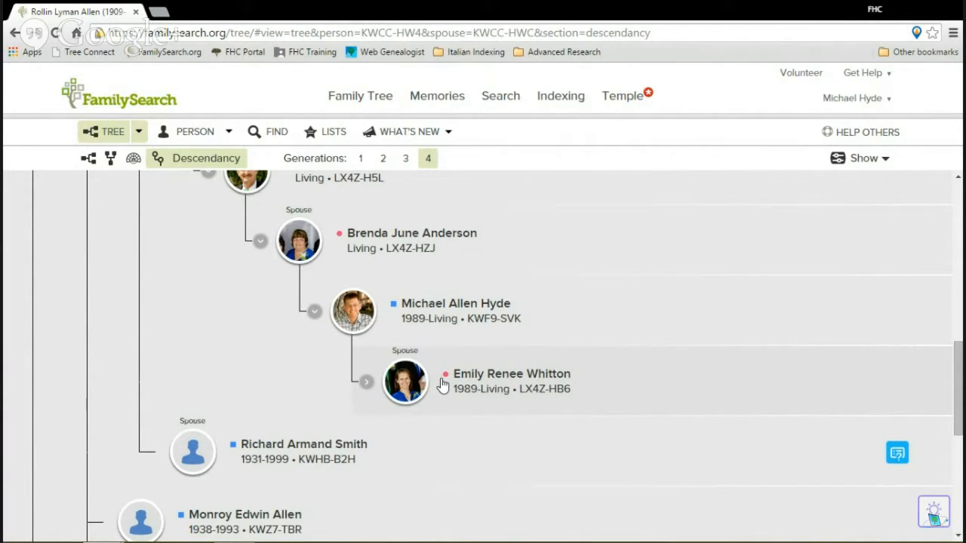
pyautogui.click(366, 383)
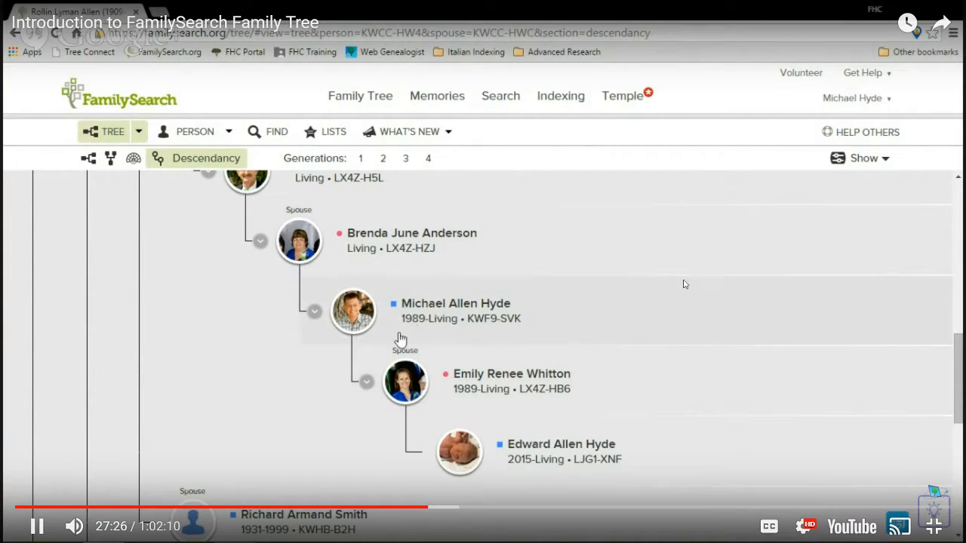
pyautogui.click(500, 510)
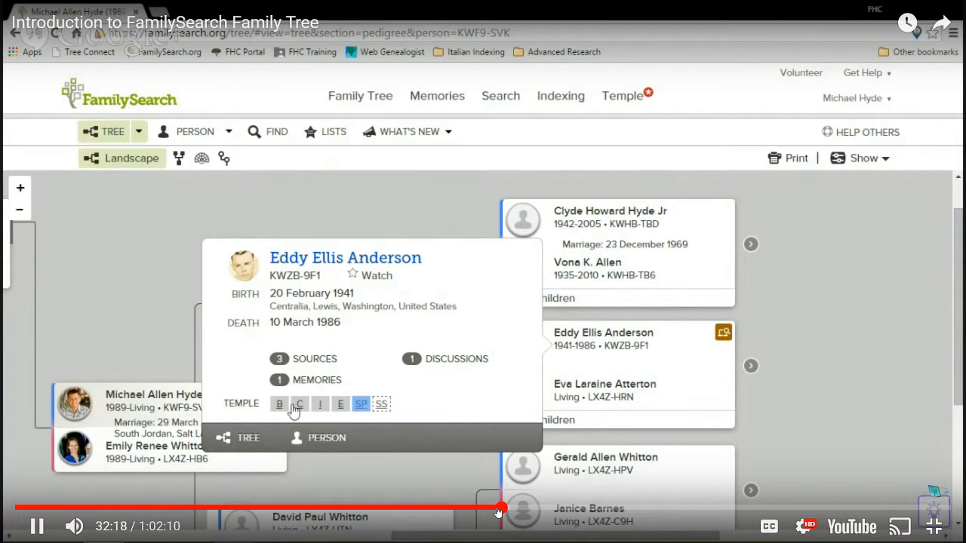
pyautogui.click(555, 509)
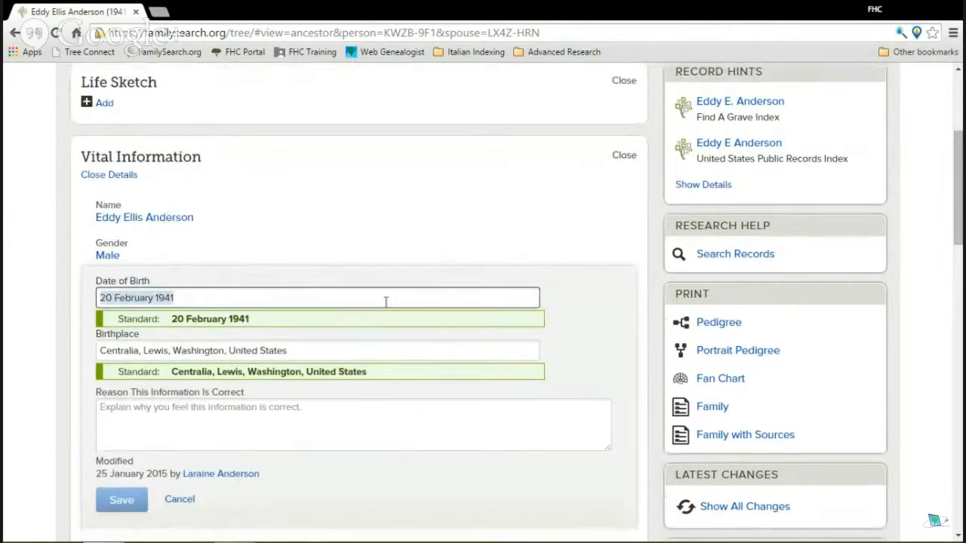
# Step: Try changing the city in the ancestor's birthplace to Tacoma, and restore the original entry
pyautogui.click(216, 301)
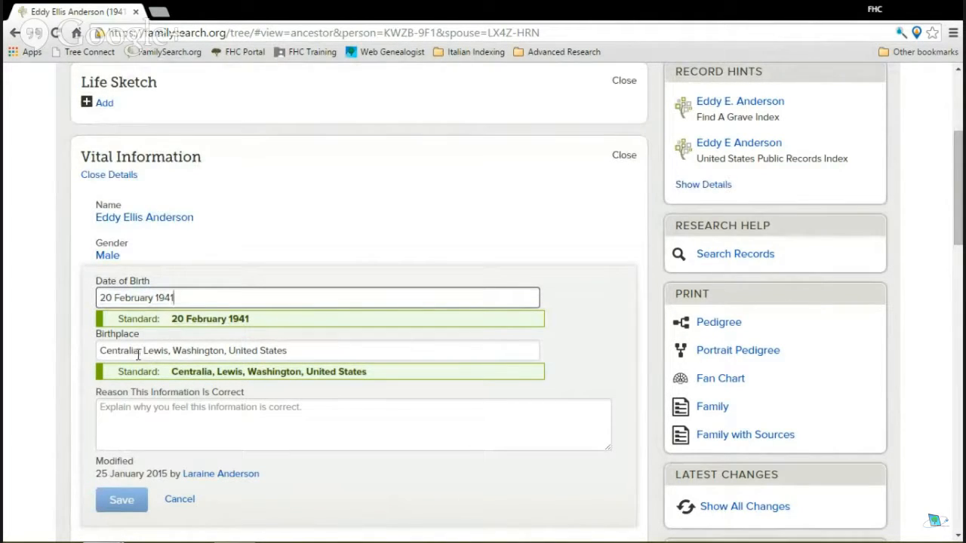
pyautogui.moveTo(139, 352); pyautogui.dragTo(11, 352)
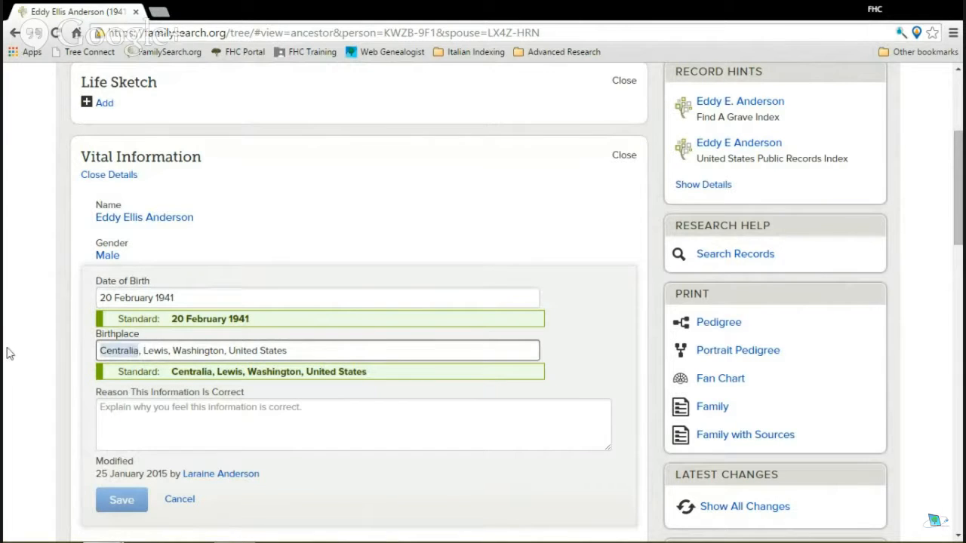
pyautogui.write('Tacoma')
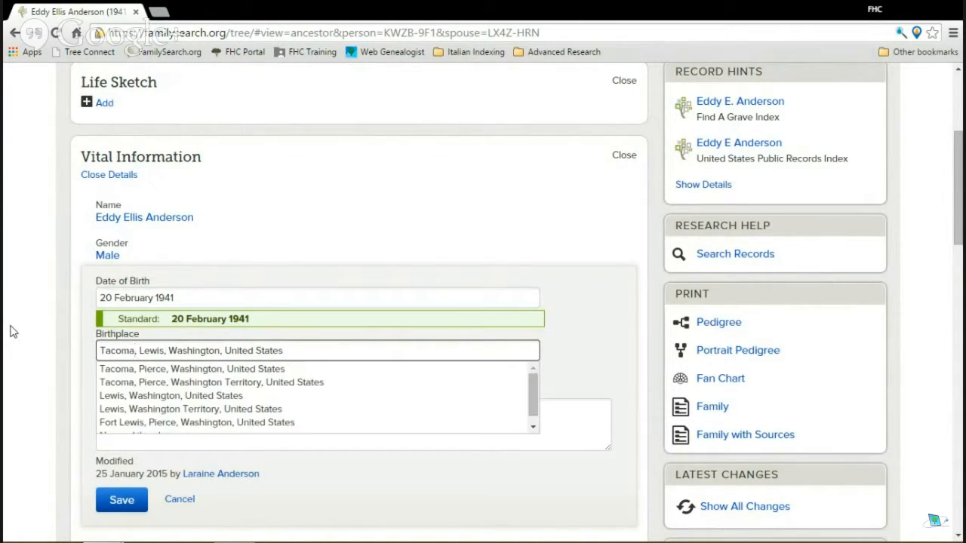
pyautogui.hotkey('ctrl', 'z')
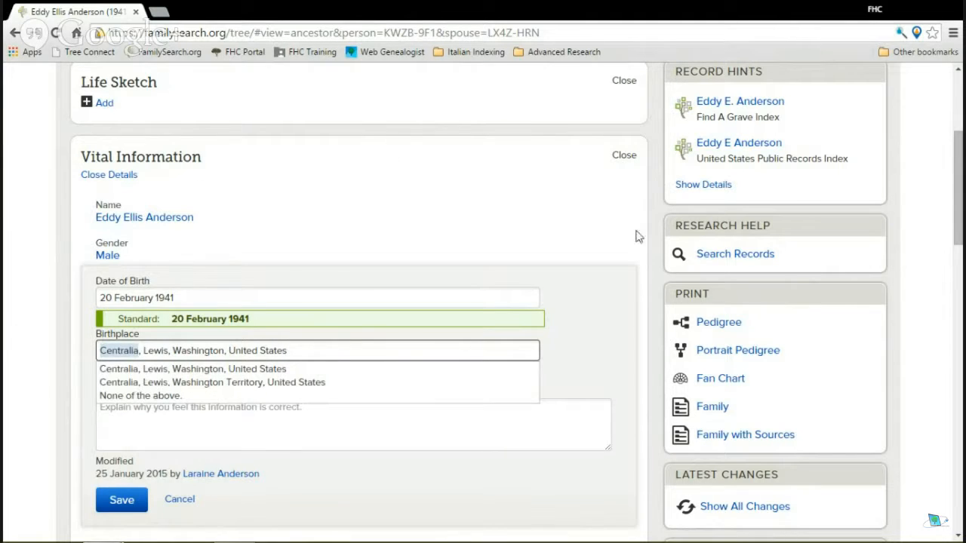
pyautogui.click(588, 361)
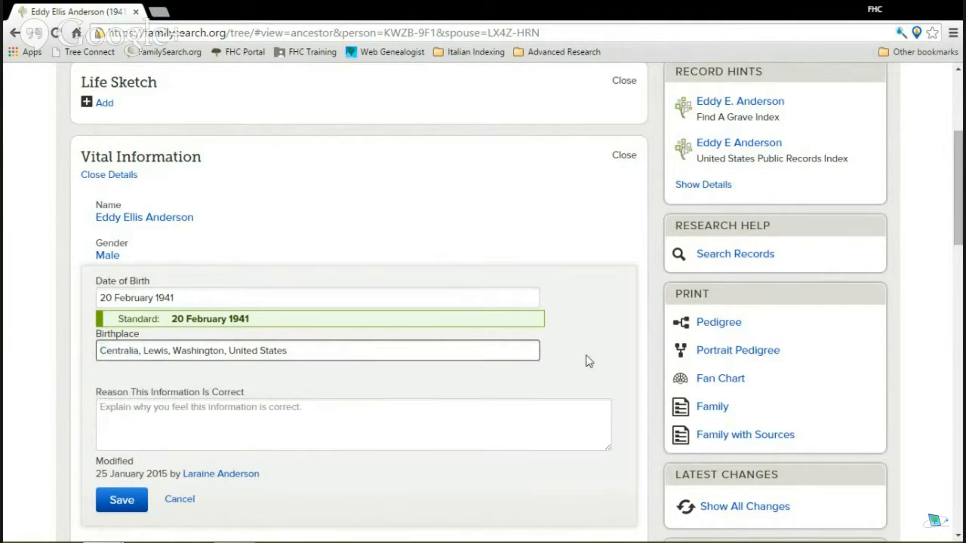
# Step: Examine the field for the reason the birth information is correct, leaving it ready for an explanation
pyautogui.click(181, 415)
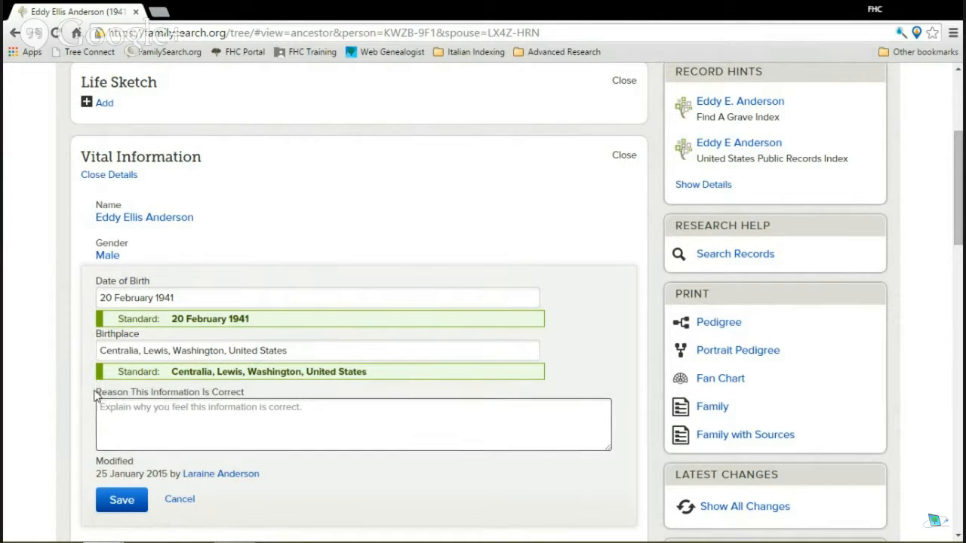
pyautogui.moveTo(96, 392); pyautogui.dragTo(254, 390)
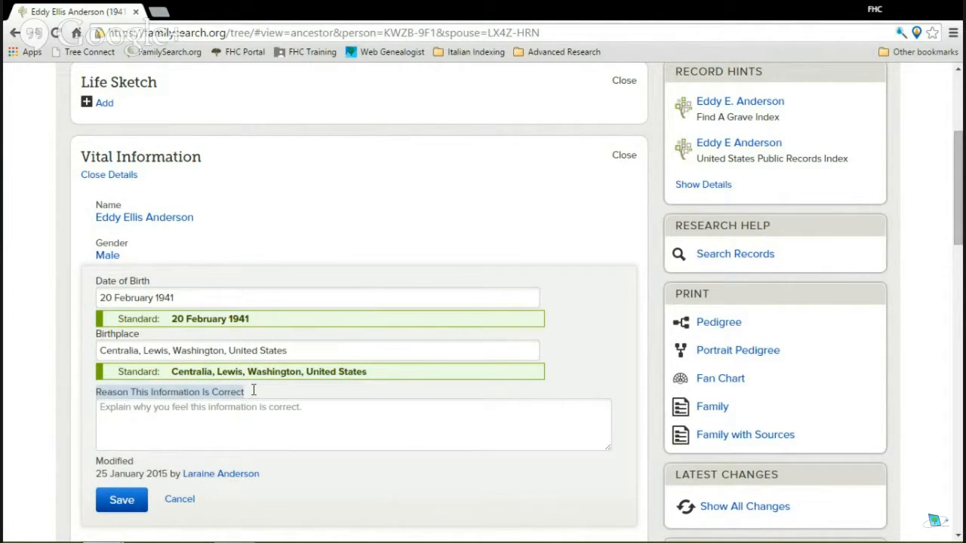
pyautogui.click(266, 421)
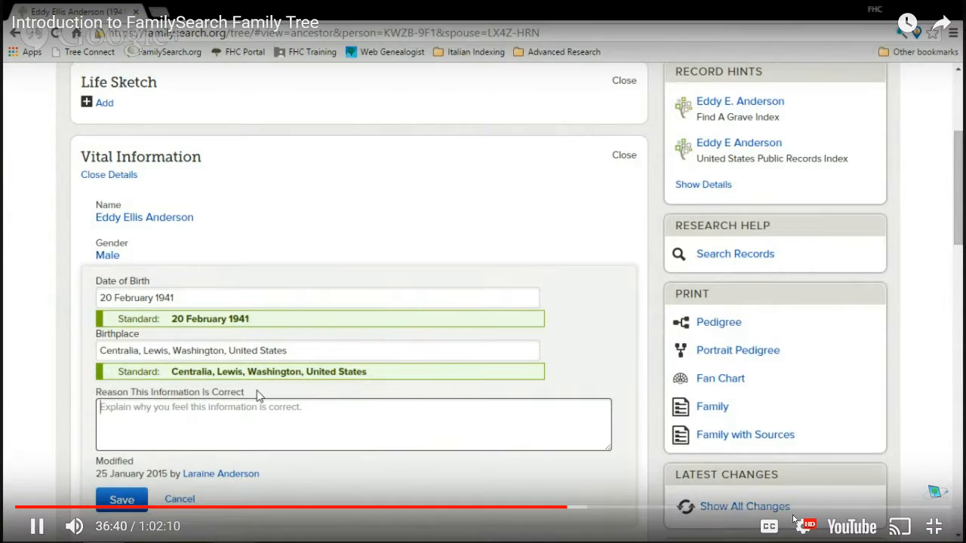
pyautogui.click(596, 510)
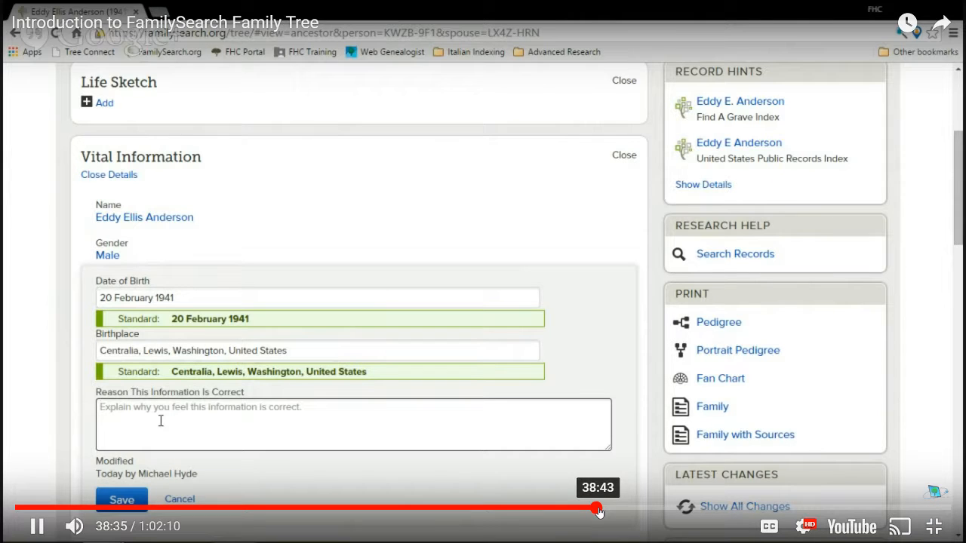
pyautogui.click(626, 511)
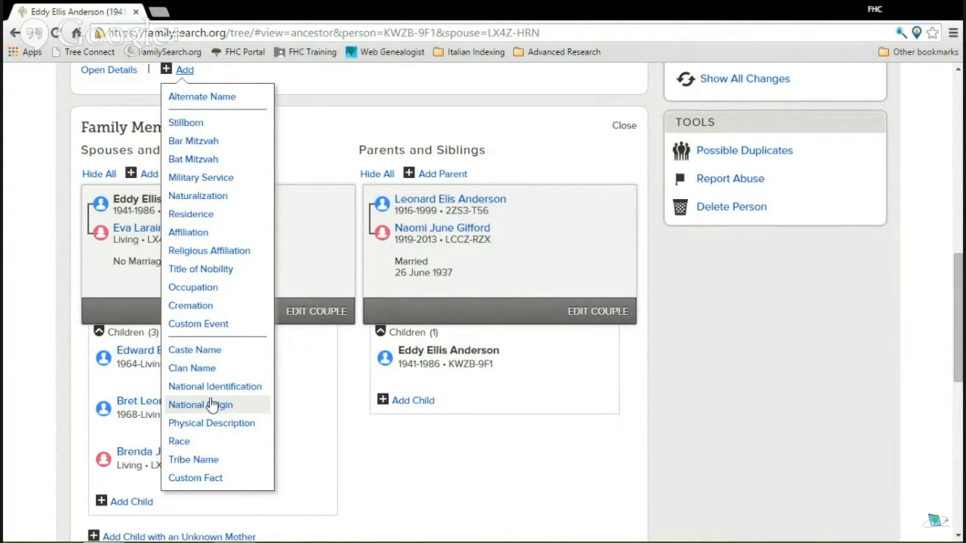
# Step: Start adding a custom fact titled "Mission" to the ancestor's other information, and cancel without saving
pyautogui.click(195, 478)
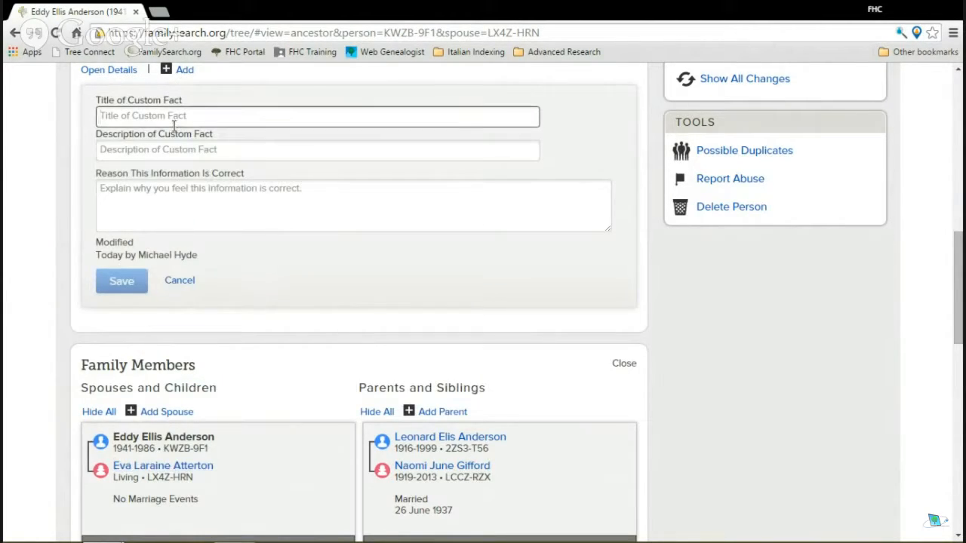
pyautogui.scroll(2, 175, 124)
pyautogui.write('Mission')
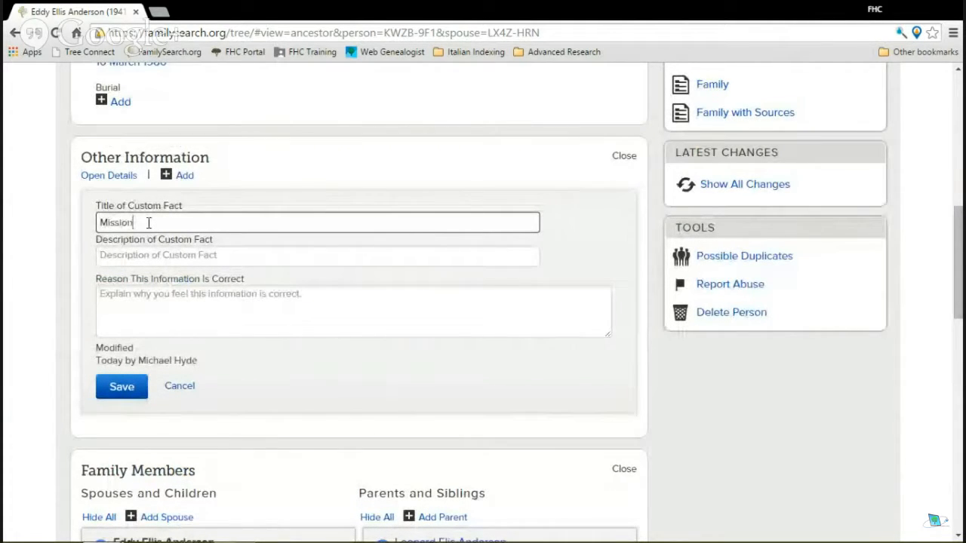
pyautogui.click(141, 258)
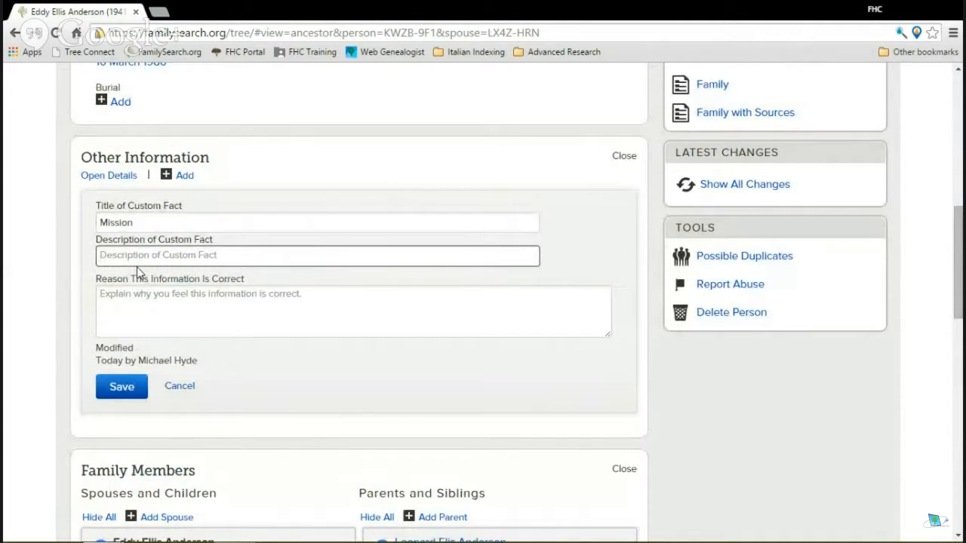
pyautogui.click(179, 386)
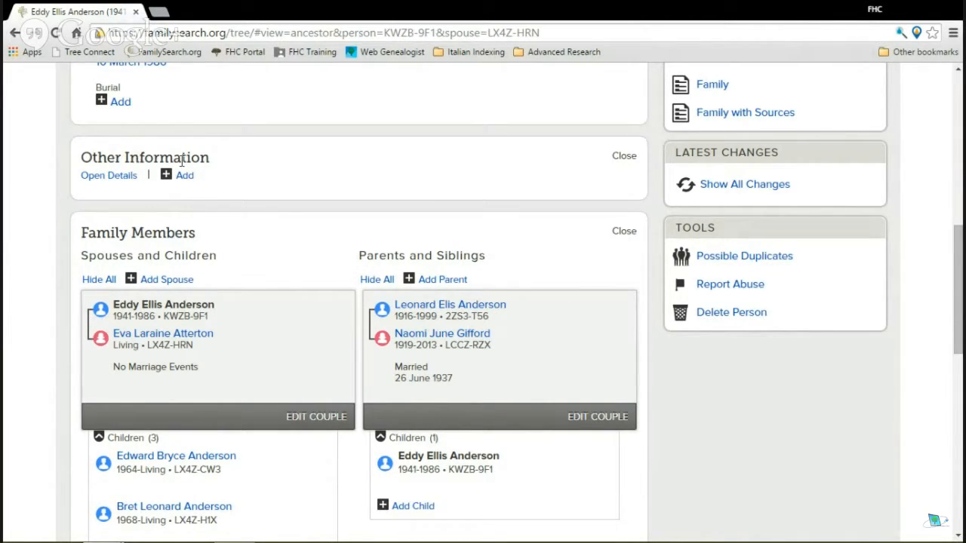
pyautogui.scroll(-3, 180, 162)
pyautogui.scroll(1, 181, 166)
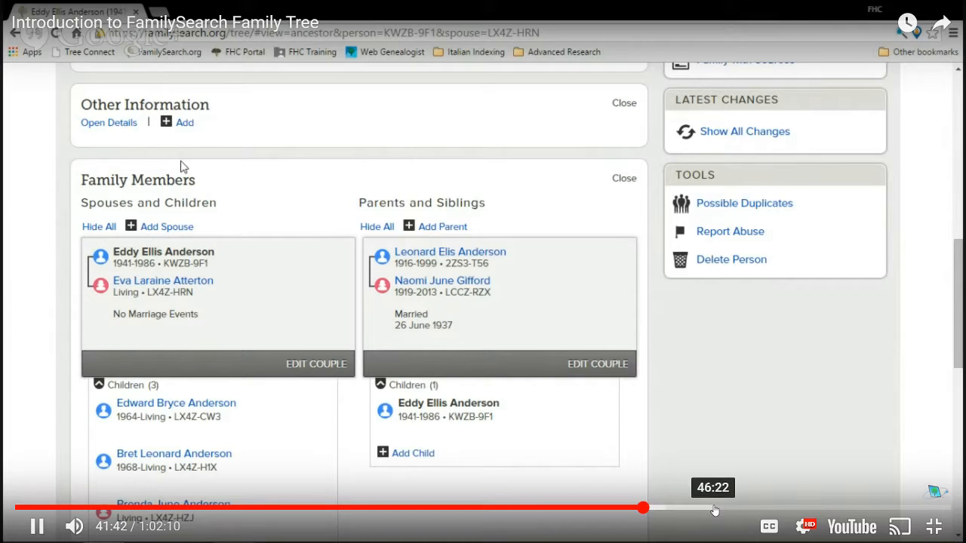
pyautogui.click(714, 509)
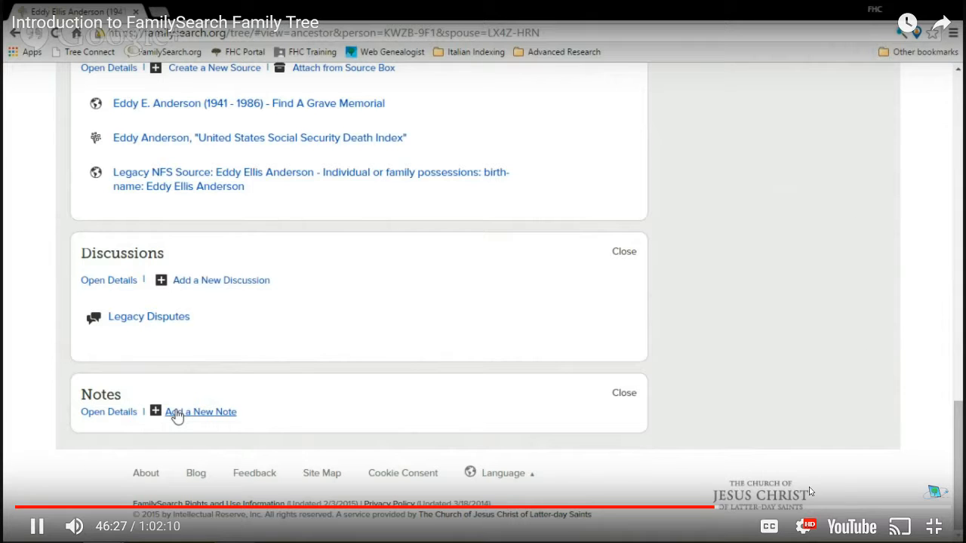
pyautogui.click(749, 509)
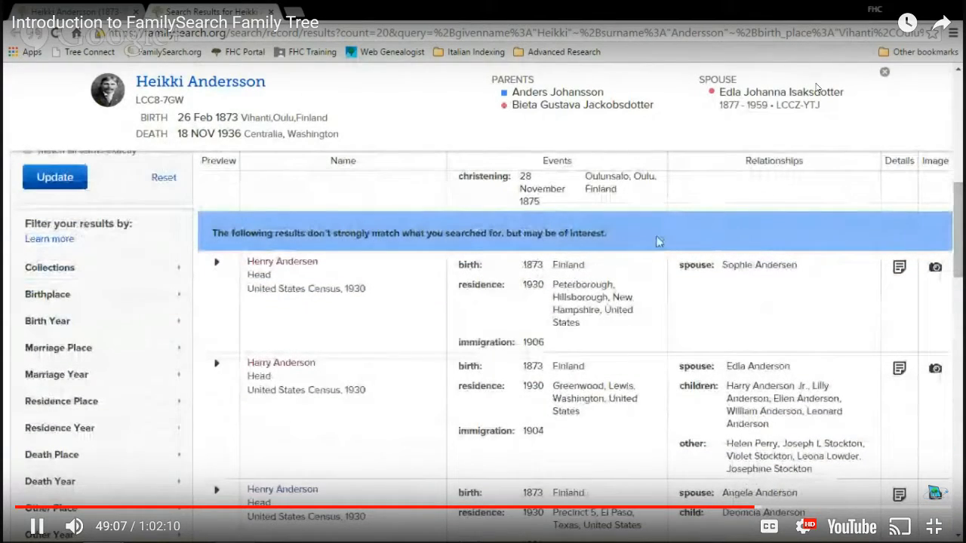
pyautogui.click(709, 510)
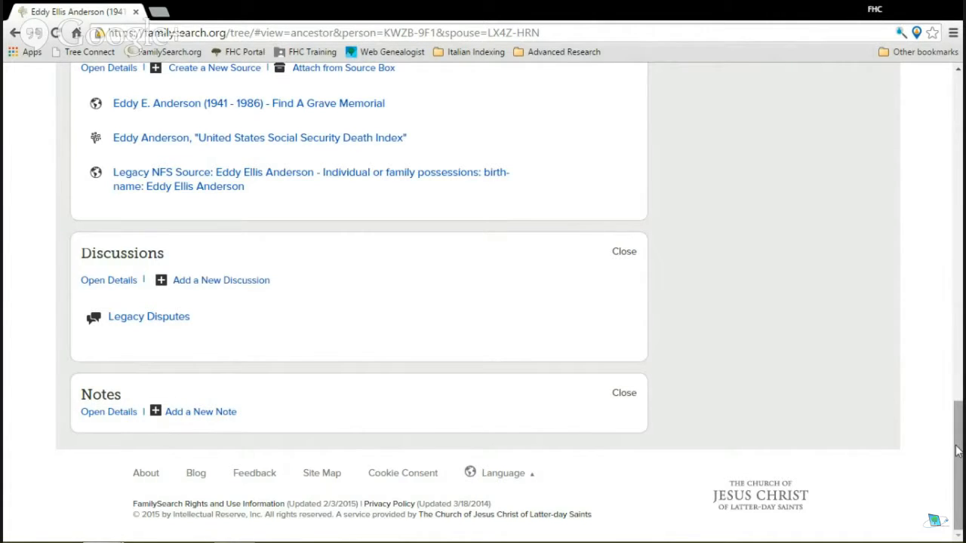
# Step: Review the ancestor's record hints and read the details of the Find A Grave Index hint without attaching it
pyautogui.moveTo(956, 450); pyautogui.dragTo(935, 174)
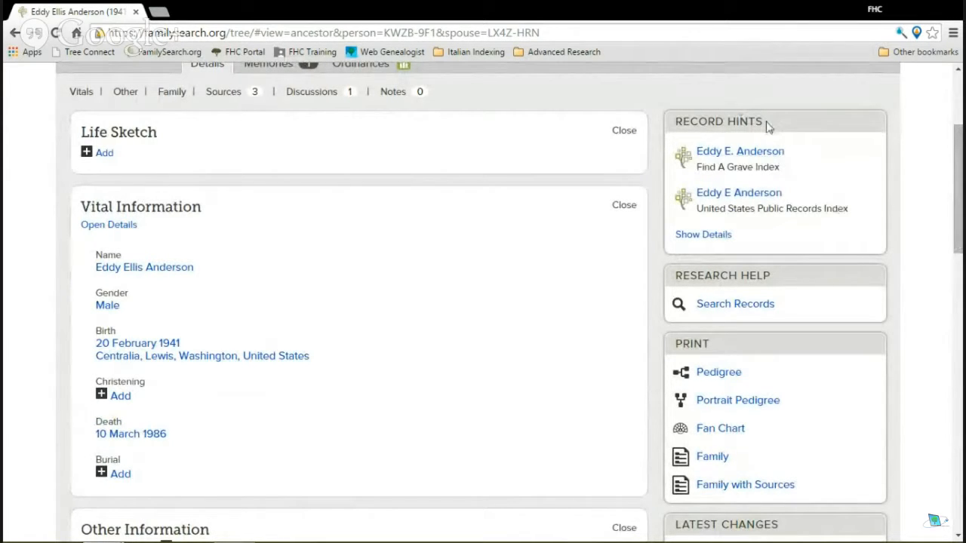
pyautogui.moveTo(765, 123); pyautogui.dragTo(676, 121)
pyautogui.click(674, 125)
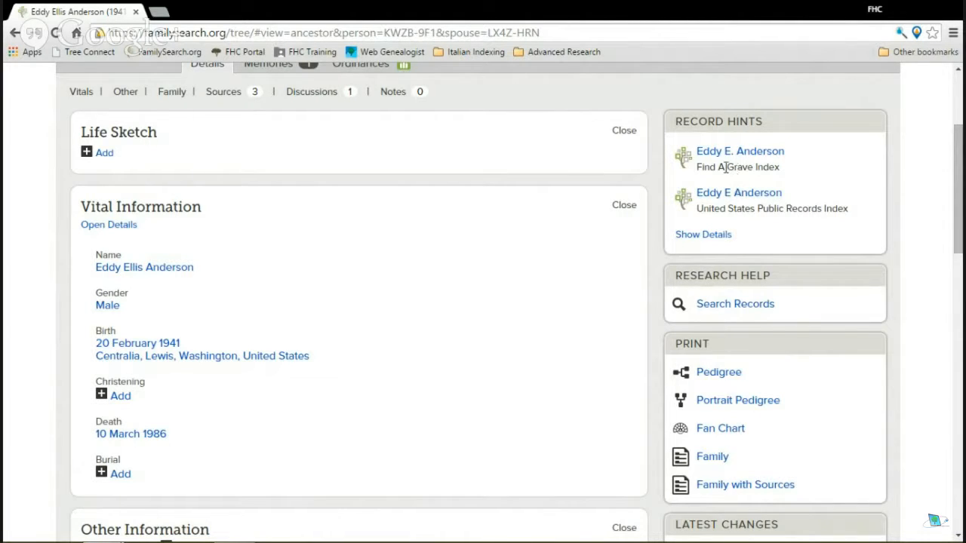
pyautogui.moveTo(725, 167); pyautogui.dragTo(774, 169)
pyautogui.click(773, 169)
pyautogui.moveTo(723, 214); pyautogui.dragTo(807, 213)
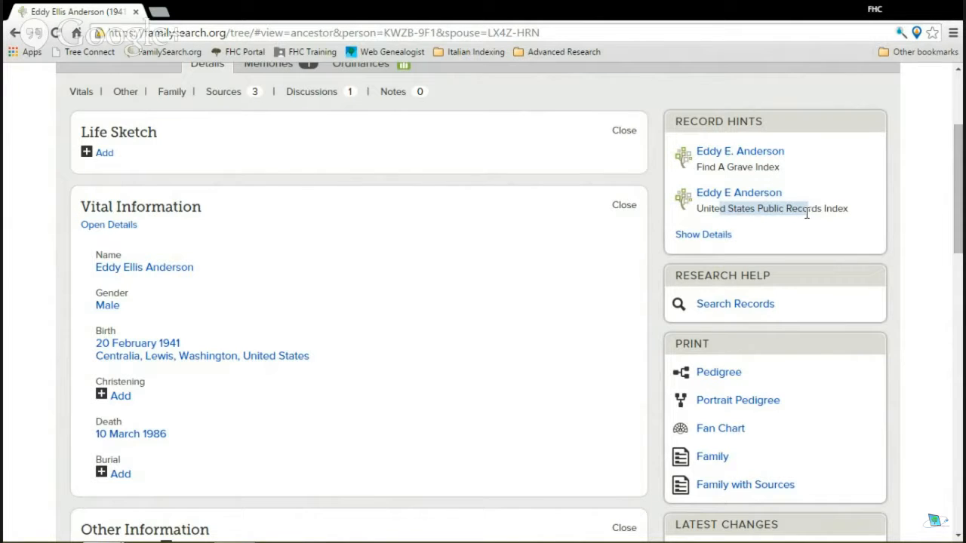
pyautogui.click(806, 214)
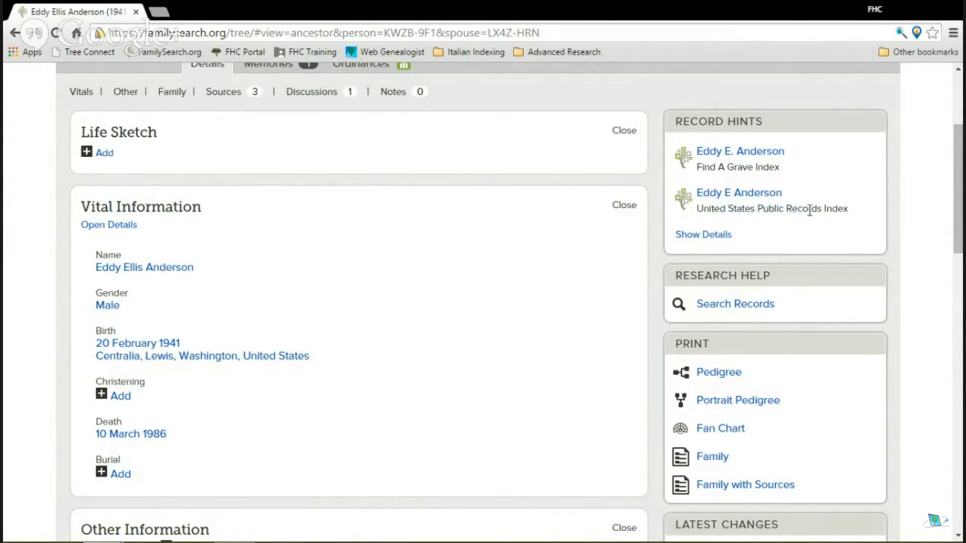
pyautogui.click(757, 156)
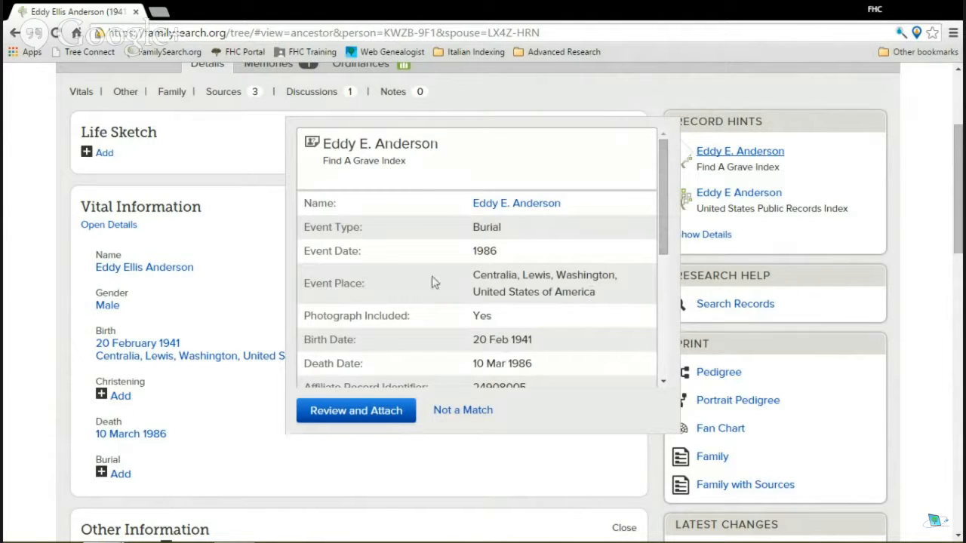
pyautogui.scroll(-2, 661, 216)
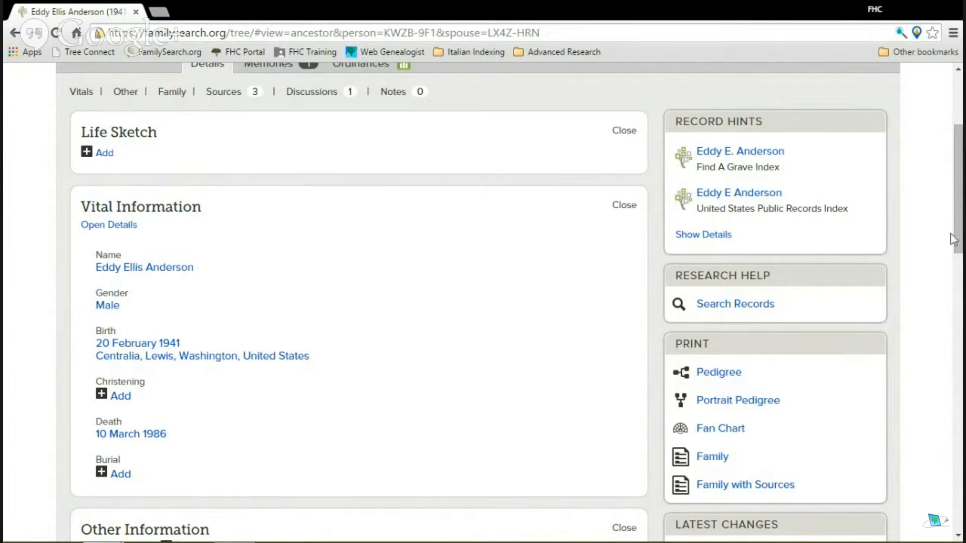
# Step: Open the person page of the ancestor's father from the parents listed under Family Members
pyautogui.scroll(-8, 938, 264)
pyautogui.scroll(7, 921, 271)
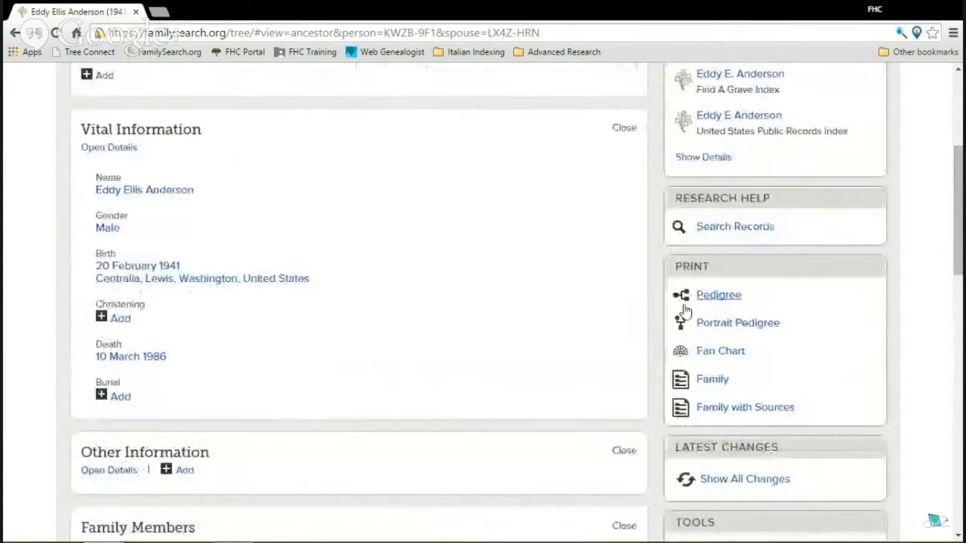
pyautogui.scroll(-4, 576, 405)
pyautogui.moveTo(456, 337)
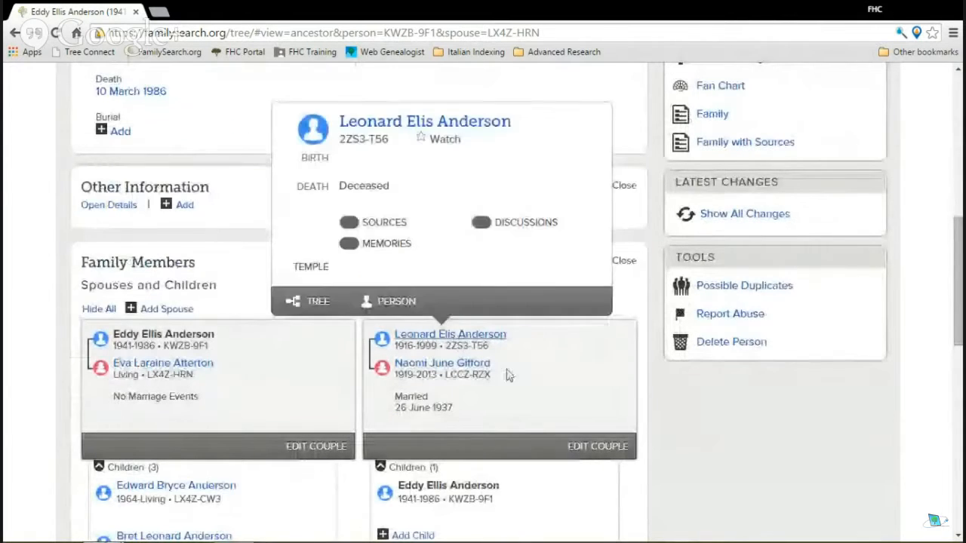
pyautogui.click(398, 301)
# Step: From the father's family members, open the person page of the paternal grandfather born in 1873
pyautogui.scroll(-4, 484, 364)
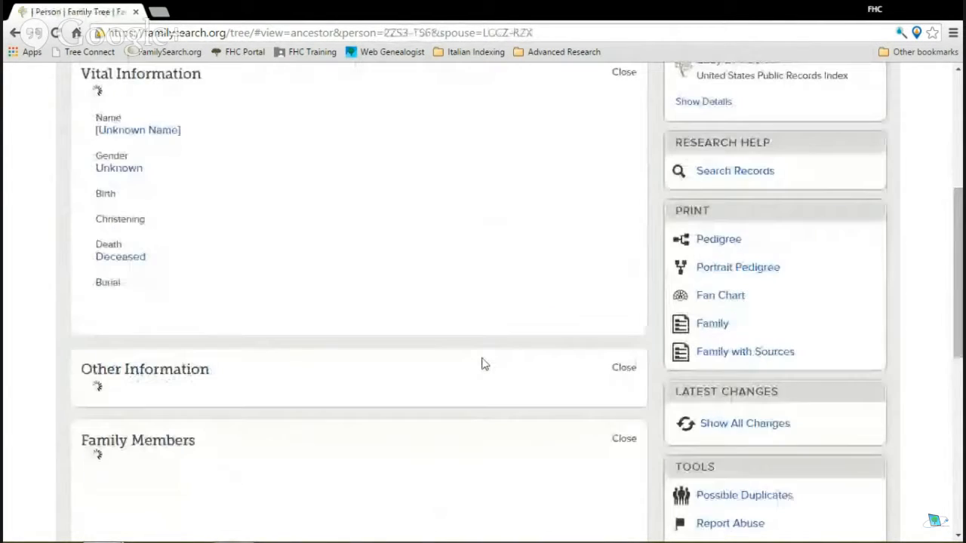
pyautogui.scroll(-5, 488, 363)
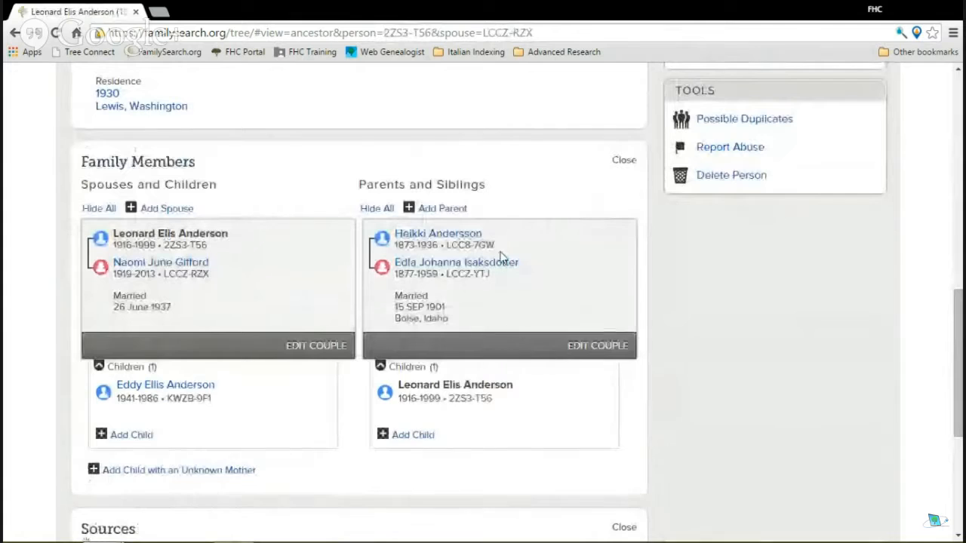
pyautogui.moveTo(482, 240)
pyautogui.click(602, 327)
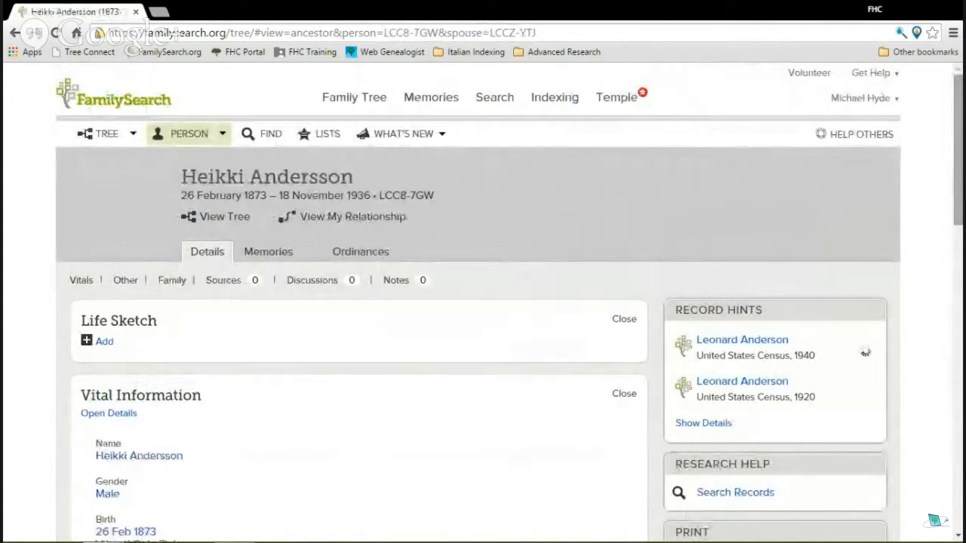
# Step: Check the grandfather's page for pending record hints
pyautogui.scroll(-1, 866, 352)
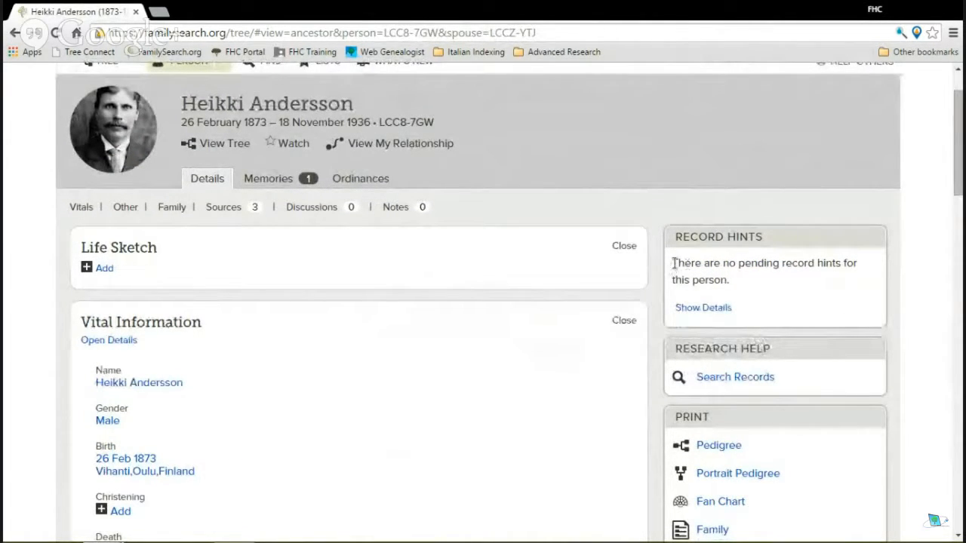
pyautogui.moveTo(672, 264); pyautogui.dragTo(774, 286)
pyautogui.click(771, 285)
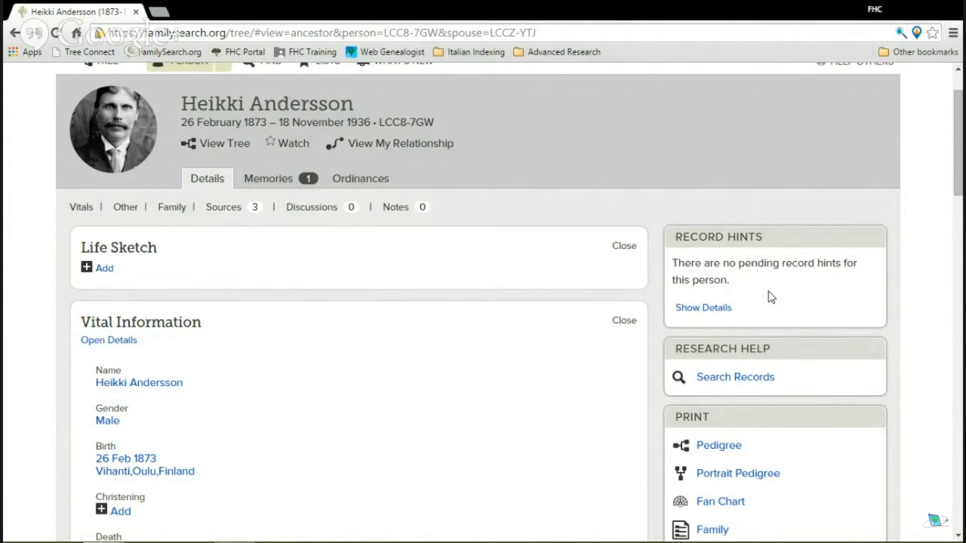
# Step: Search the historical records for the grandfather using the research help, and look over the first results
pyautogui.moveTo(955, 191); pyautogui.dragTo(957, 213)
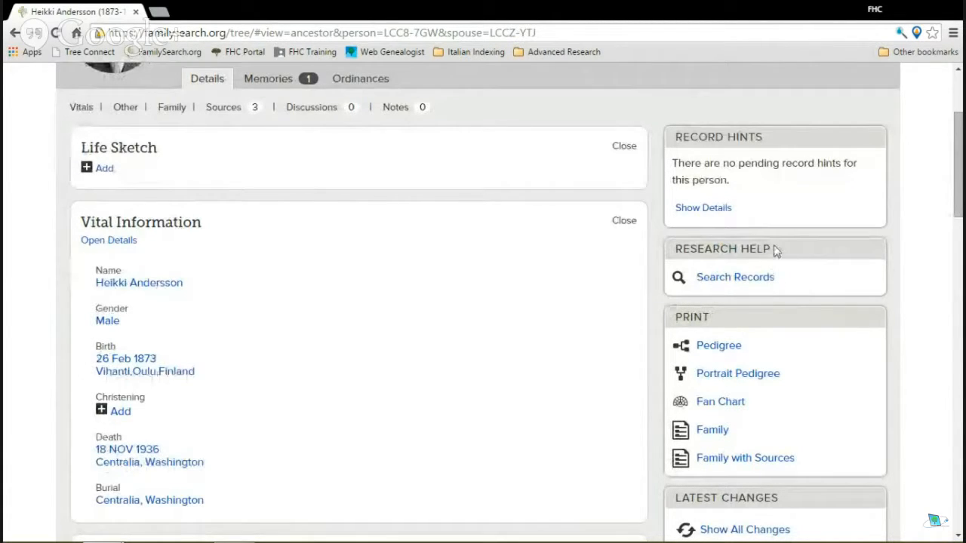
pyautogui.click(744, 278)
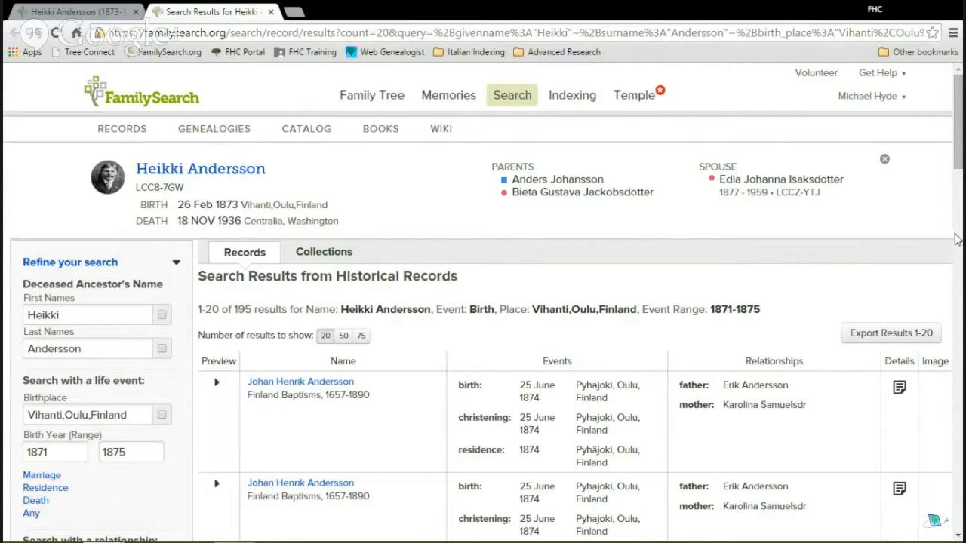
pyautogui.scroll(-1, 956, 128)
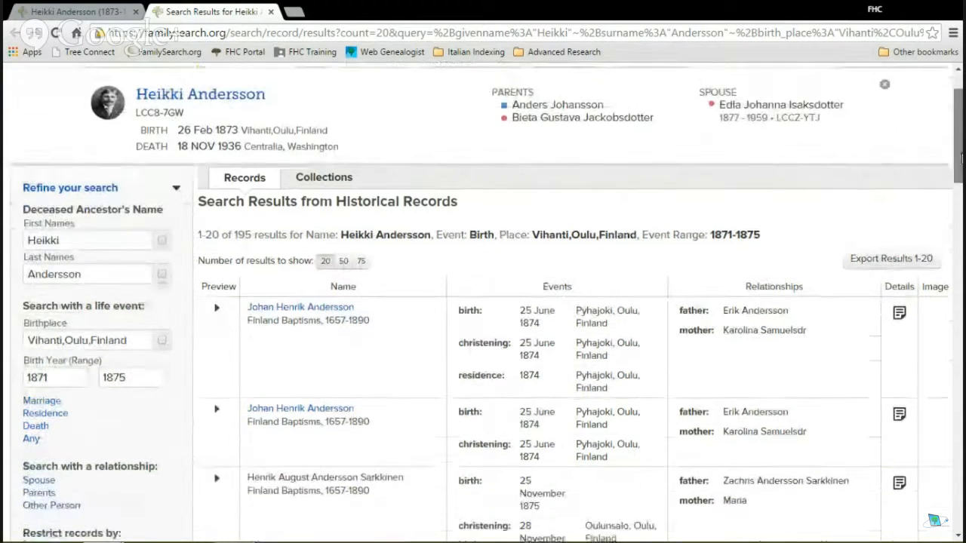
pyautogui.scroll(1, 483, 301)
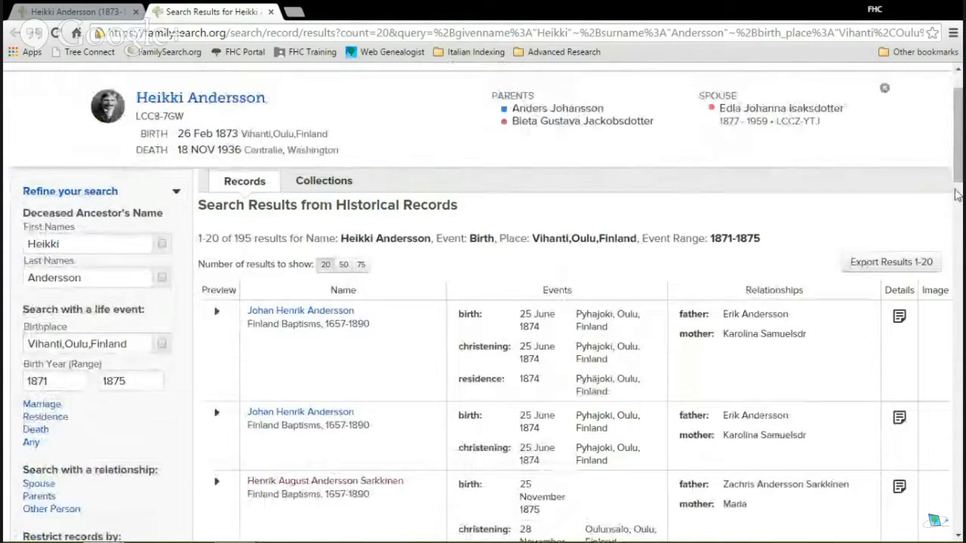
# Step: Open the 1930 United States Census record for Greenwood, Lewis, Washington among the weaker matches, and return to the search results
pyautogui.moveTo(956, 176); pyautogui.dragTo(959, 216)
pyautogui.scroll(-4, 304, 345)
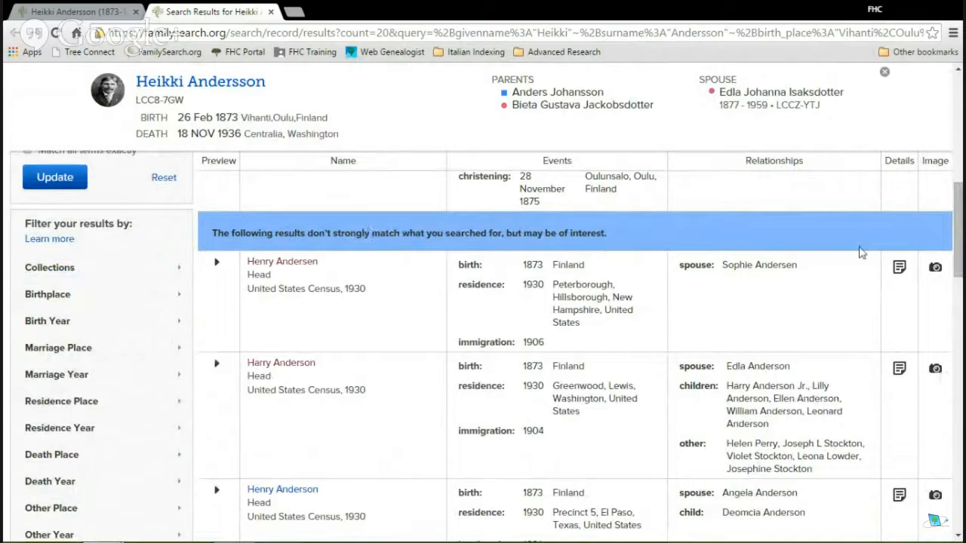
pyautogui.scroll(-1, 958, 226)
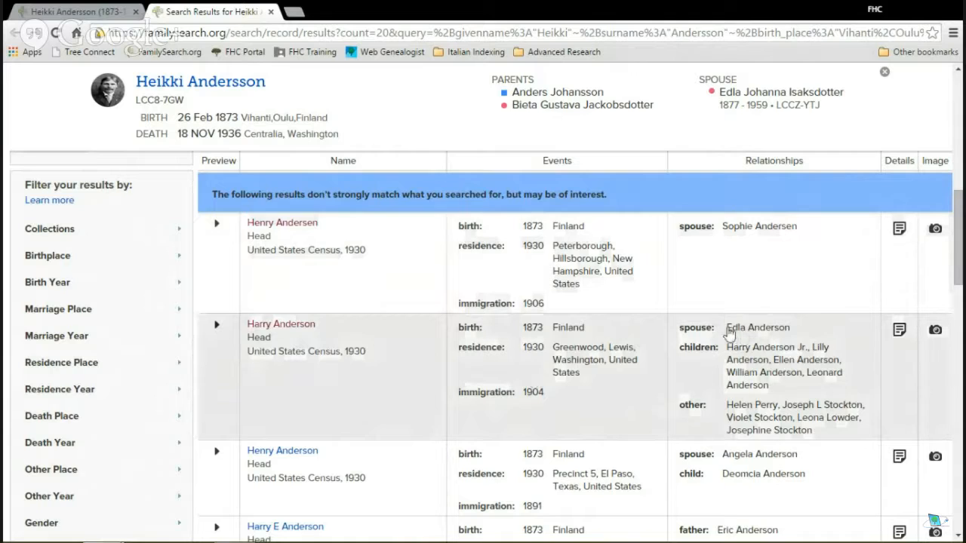
pyautogui.click(282, 326)
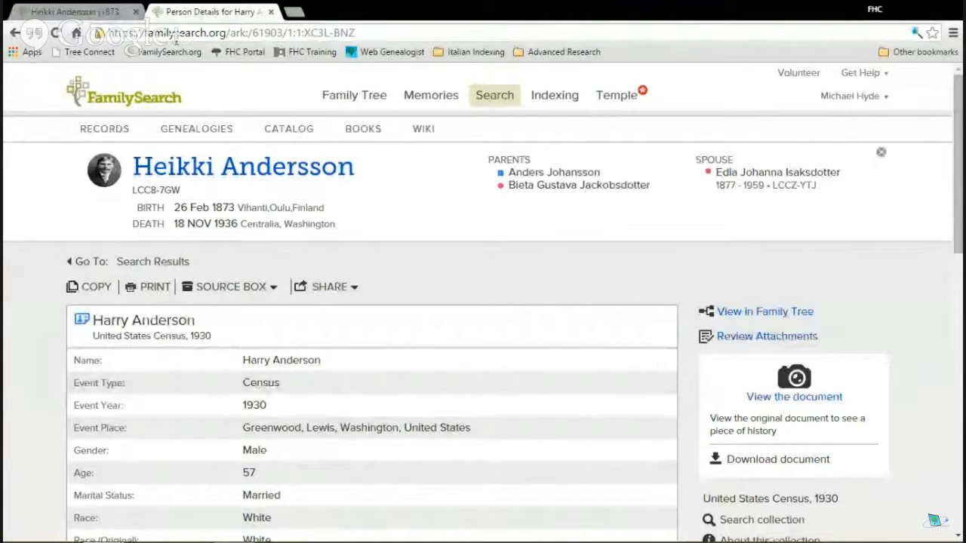
pyautogui.click(16, 34)
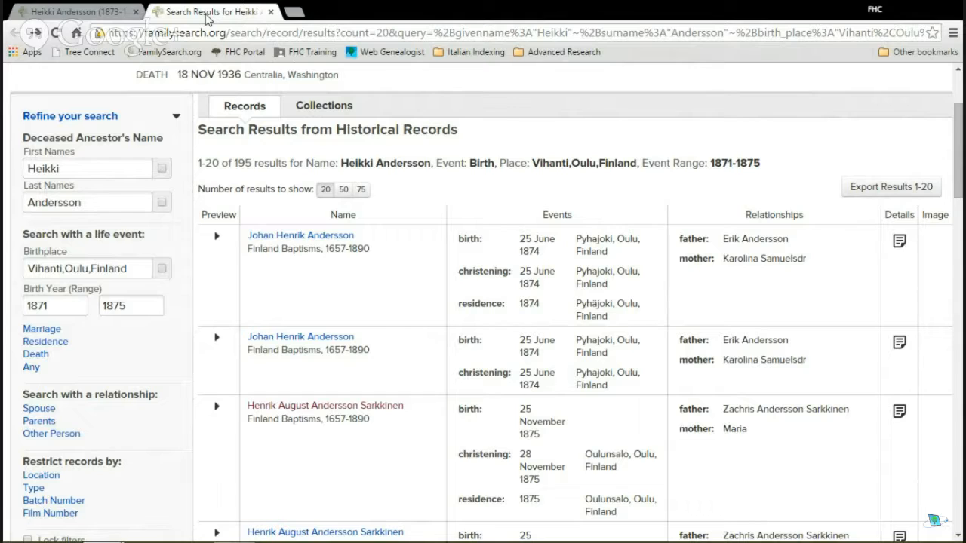
# Step: Switch back to the grandfather's person page and look over his vital information, alternate names, and the print and tools options
pyautogui.click(78, 13)
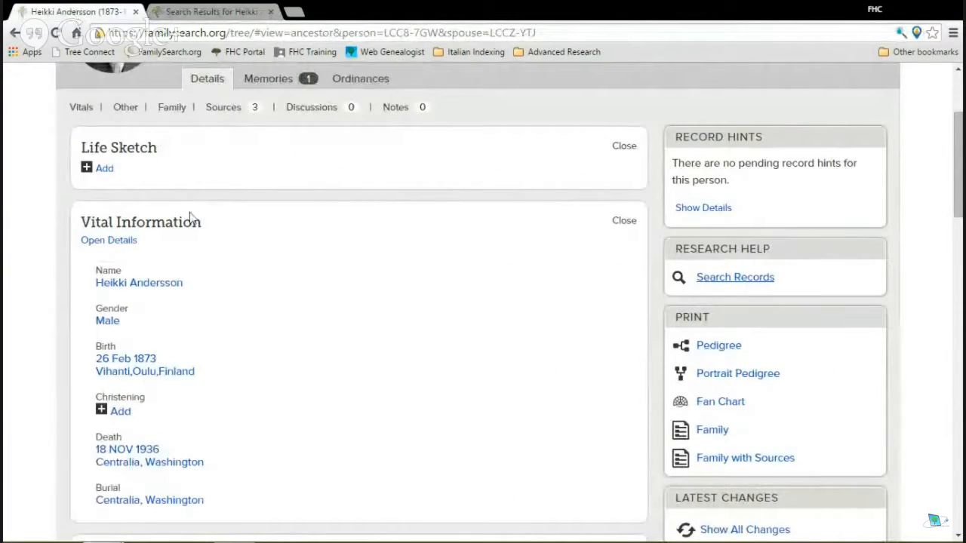
pyautogui.scroll(3, 249, 234)
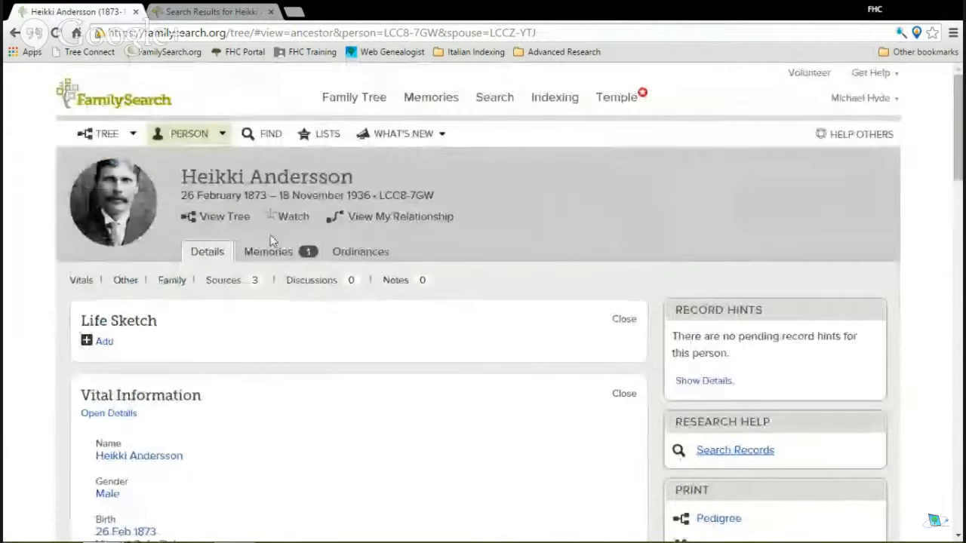
pyautogui.scroll(-1, 276, 239)
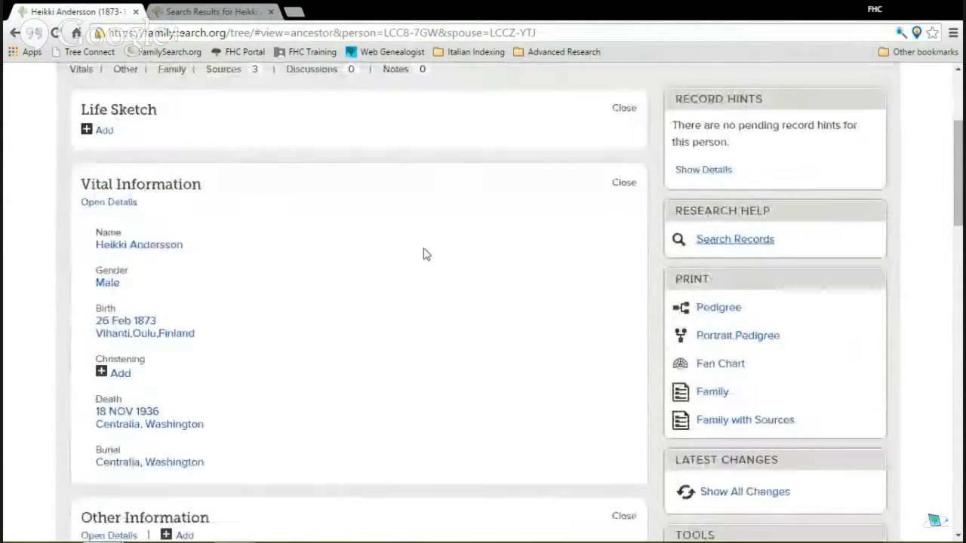
pyautogui.scroll(-2, 419, 252)
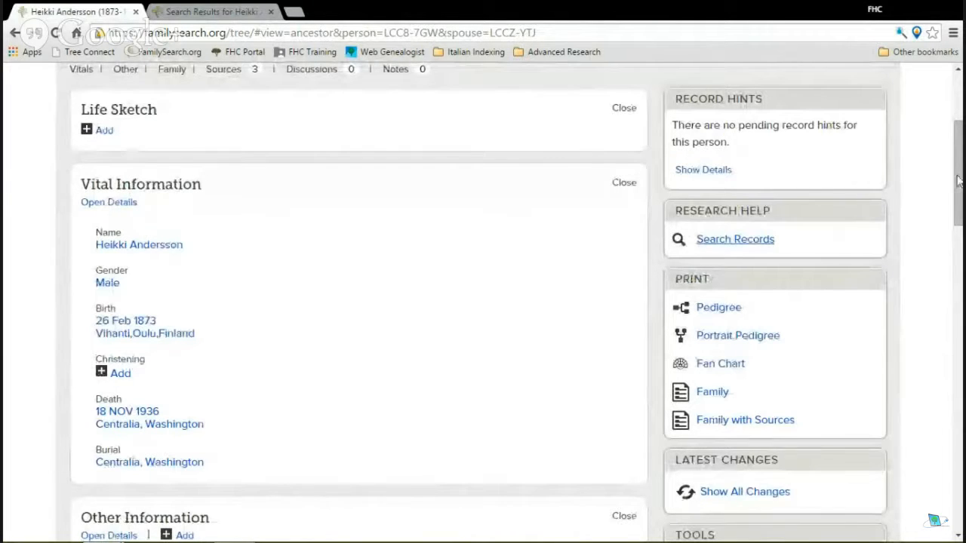
pyautogui.moveTo(961, 185); pyautogui.dragTo(961, 208)
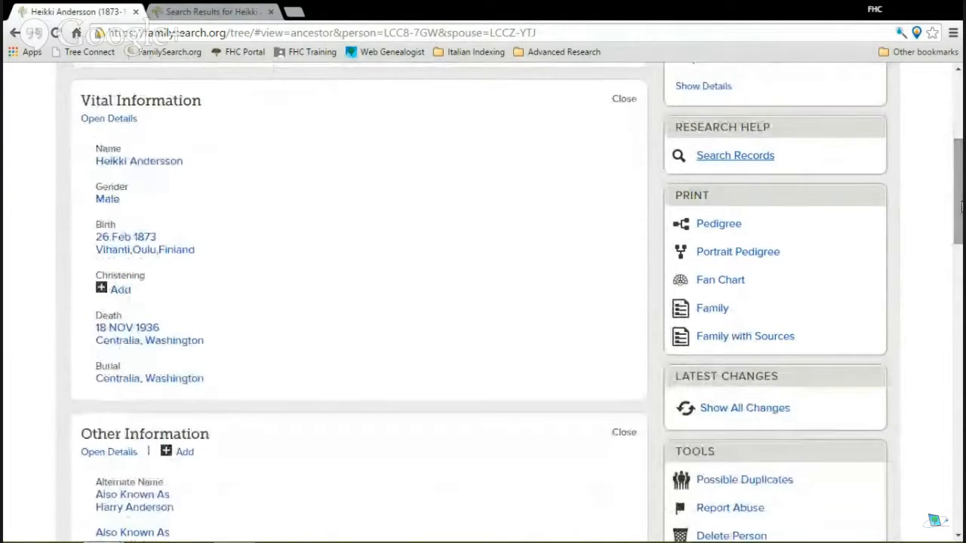
pyautogui.scroll(-1, 943, 199)
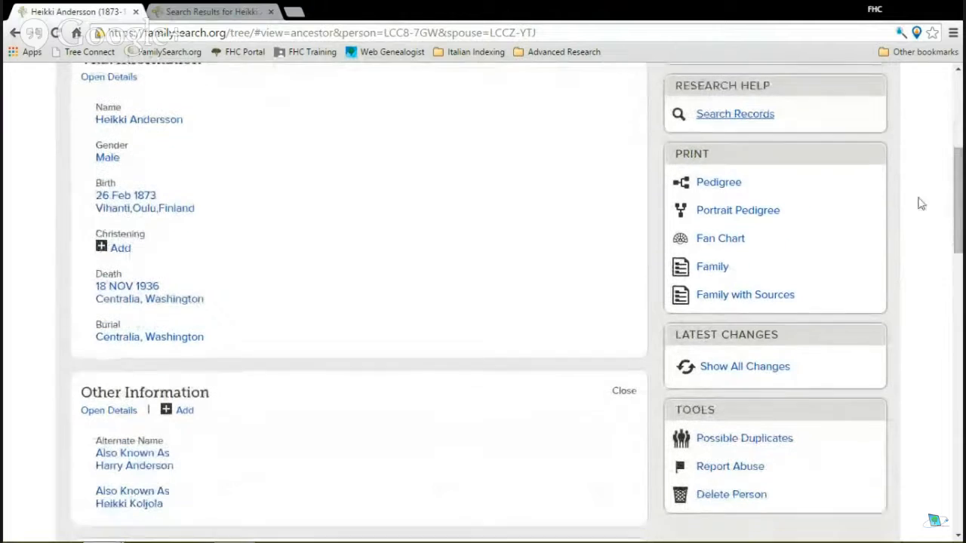